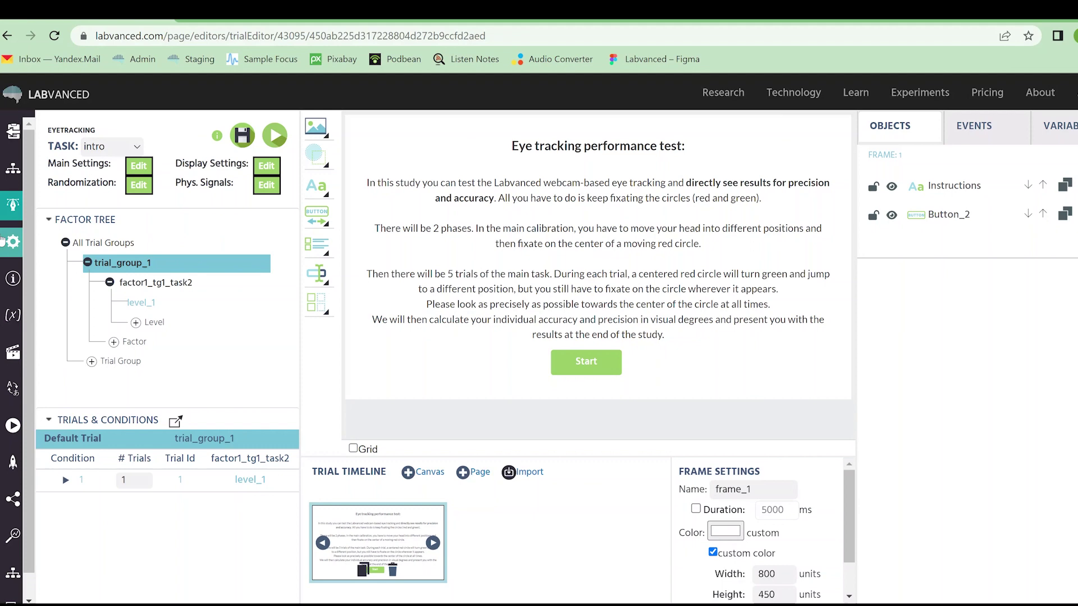
Go from the task editor to the study's Study Settings page in the left sidebar
{"action": "left_click", "coordinate": [38, 247]}
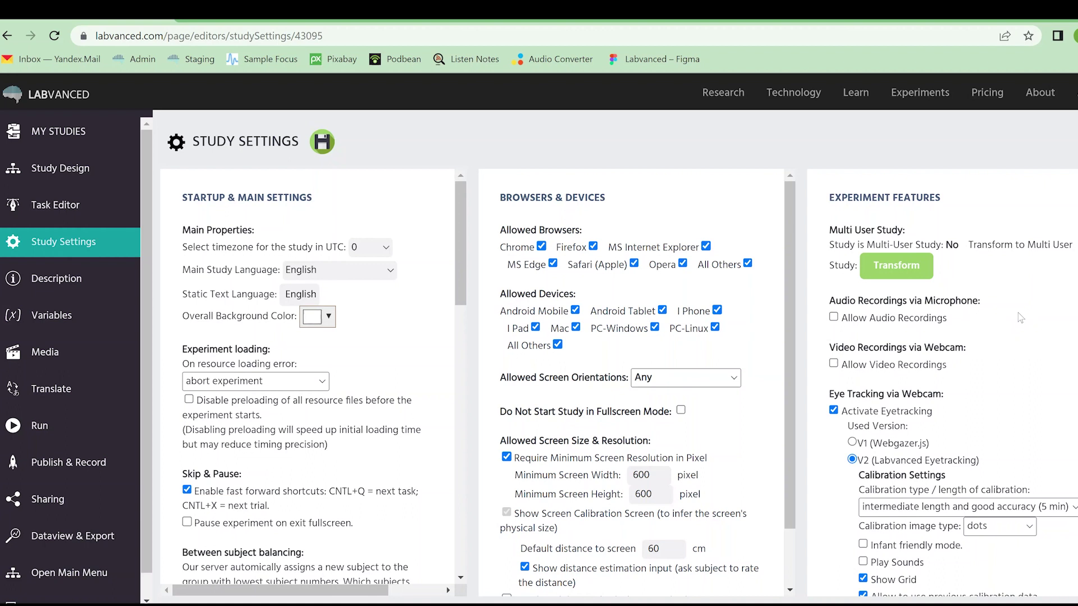
{"action": "scroll", "coordinate": [1019, 318], "scroll_direction": "down", "scroll_amount": 3}
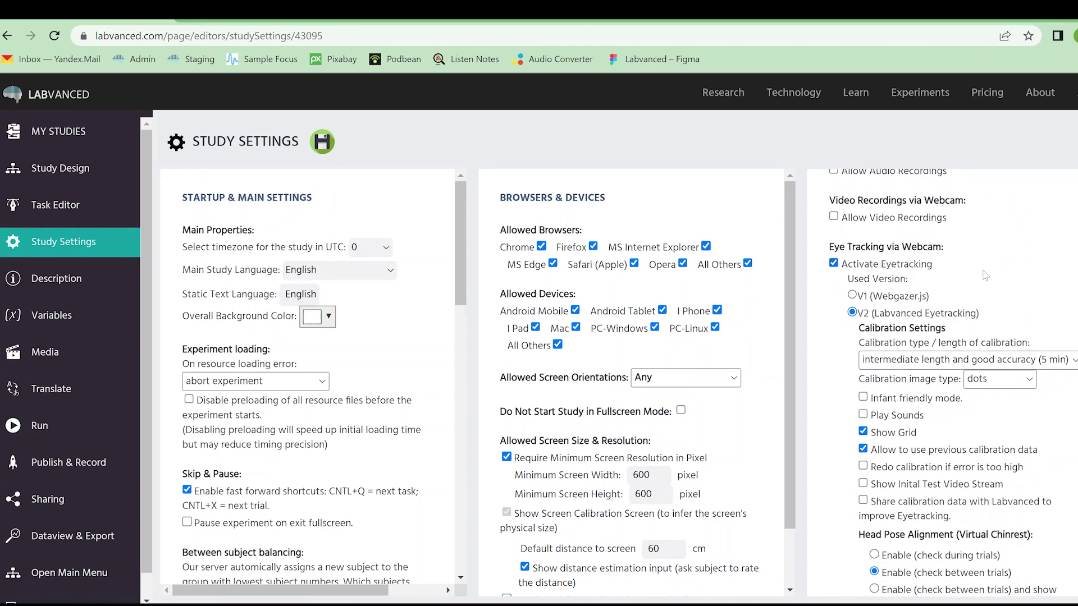
{"action": "scroll", "coordinate": [984, 281], "scroll_direction": "down", "scroll_amount": 2}
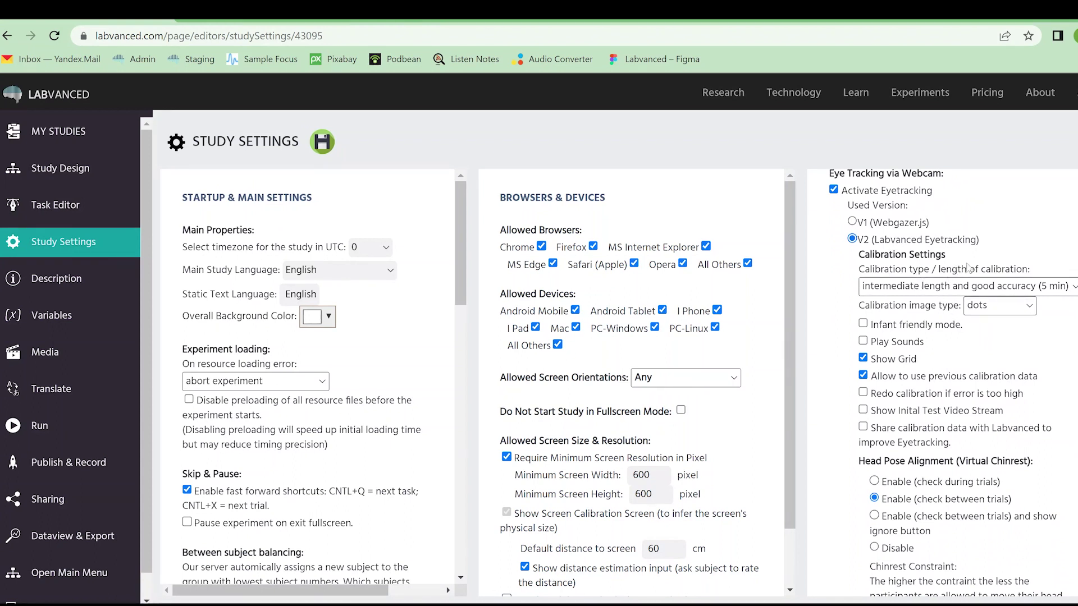
{"action": "scroll", "coordinate": [1018, 257], "scroll_direction": "down", "scroll_amount": 2}
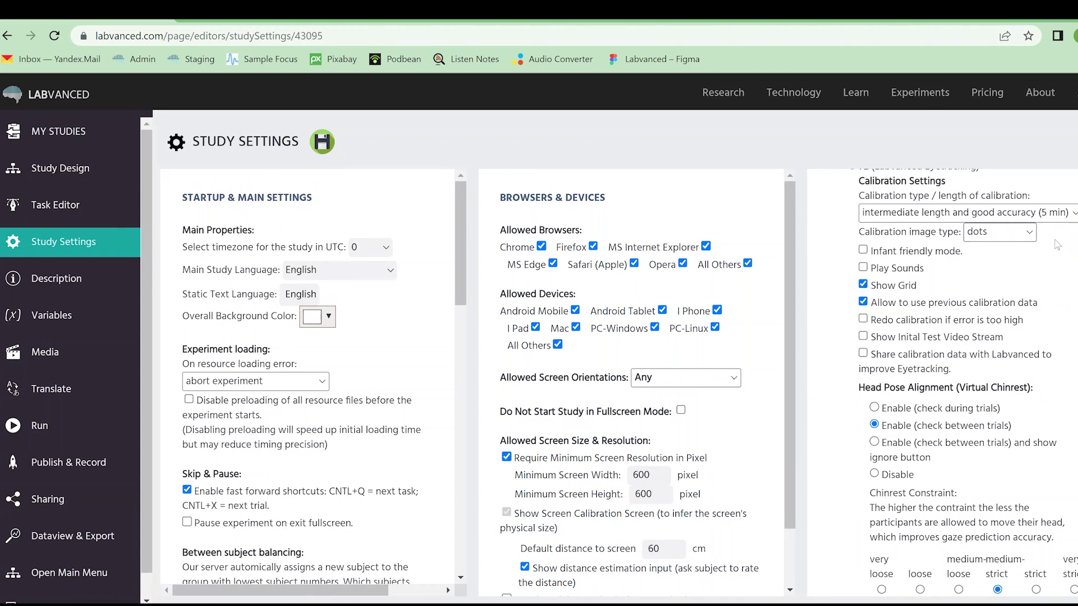
Keep intermediate 5-minute calibration with dot images, with infant mode and calibration sounds off
{"action": "left_click", "coordinate": [862, 250]}
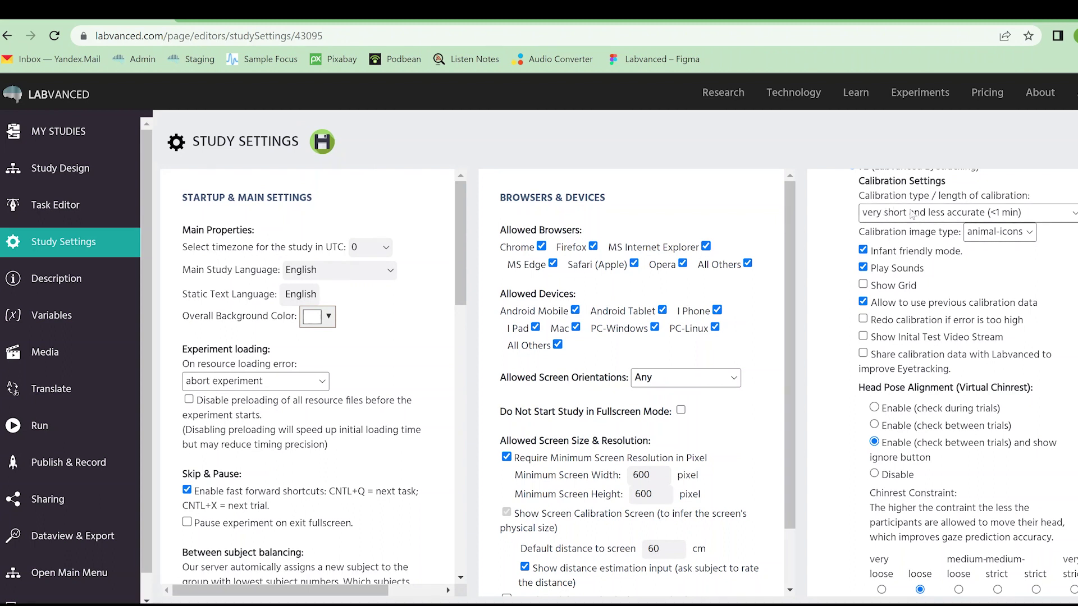
{"action": "left_click", "coordinate": [863, 250]}
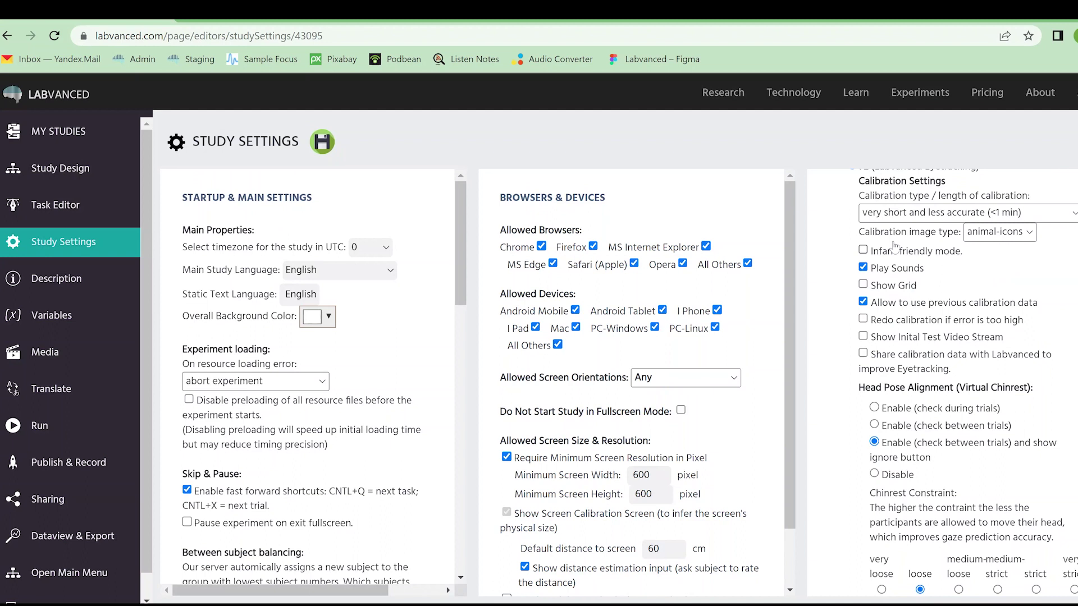
{"action": "left_click", "coordinate": [1002, 234]}
{"action": "left_click", "coordinate": [1000, 254]}
{"action": "left_click", "coordinate": [993, 253]}
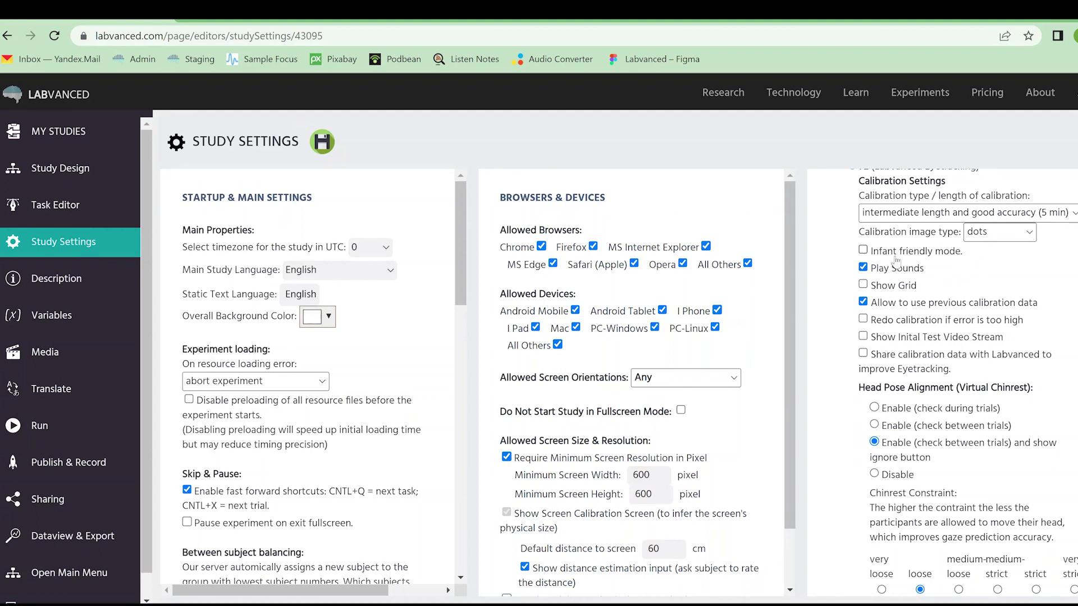
{"action": "left_click", "coordinate": [864, 268]}
{"action": "scroll", "coordinate": [977, 275], "scroll_direction": "down", "scroll_amount": 1}
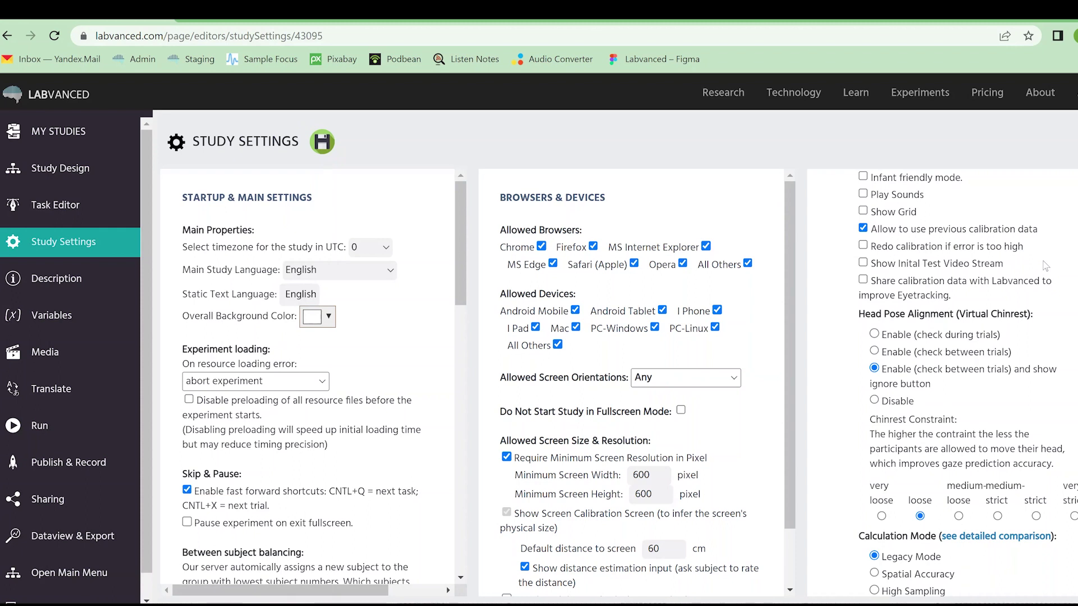
{"action": "scroll", "coordinate": [1045, 266], "scroll_direction": "down", "scroll_amount": 2}
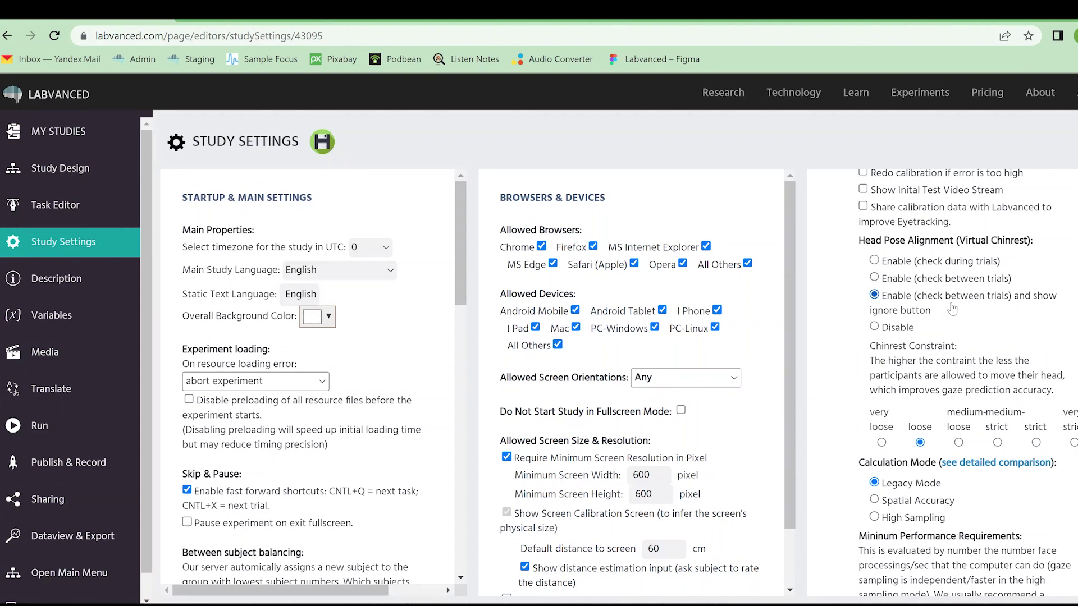
Check head pose during trials and set the chinrest constraint to medium-strict
{"action": "left_click", "coordinate": [875, 278]}
{"action": "left_click", "coordinate": [873, 261]}
{"action": "scroll", "coordinate": [1005, 317], "scroll_direction": "down", "scroll_amount": 2}
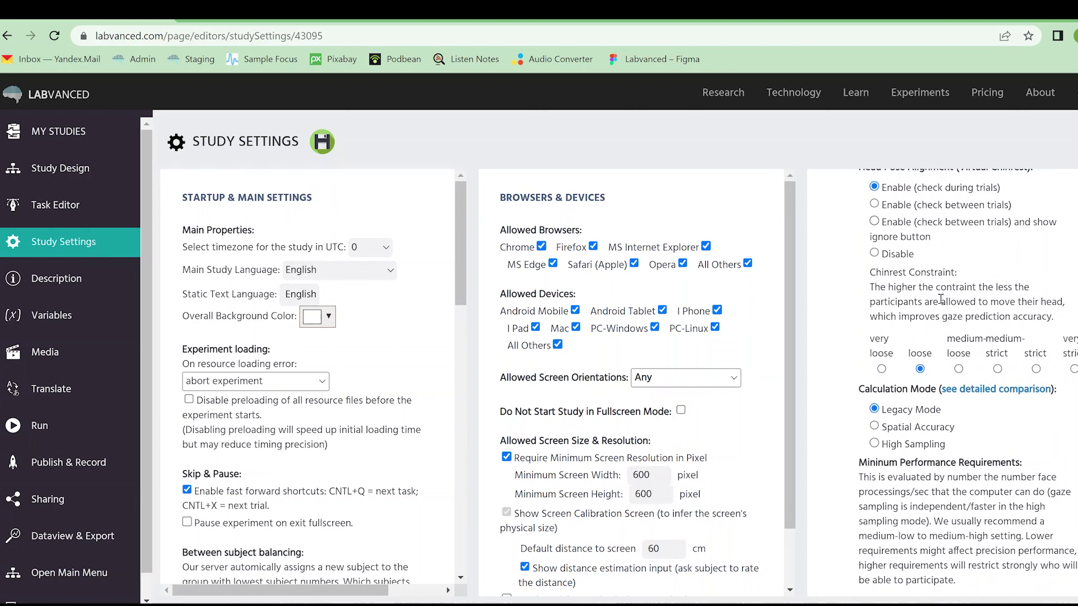
{"action": "scroll", "coordinate": [940, 299], "scroll_direction": "down", "scroll_amount": 2}
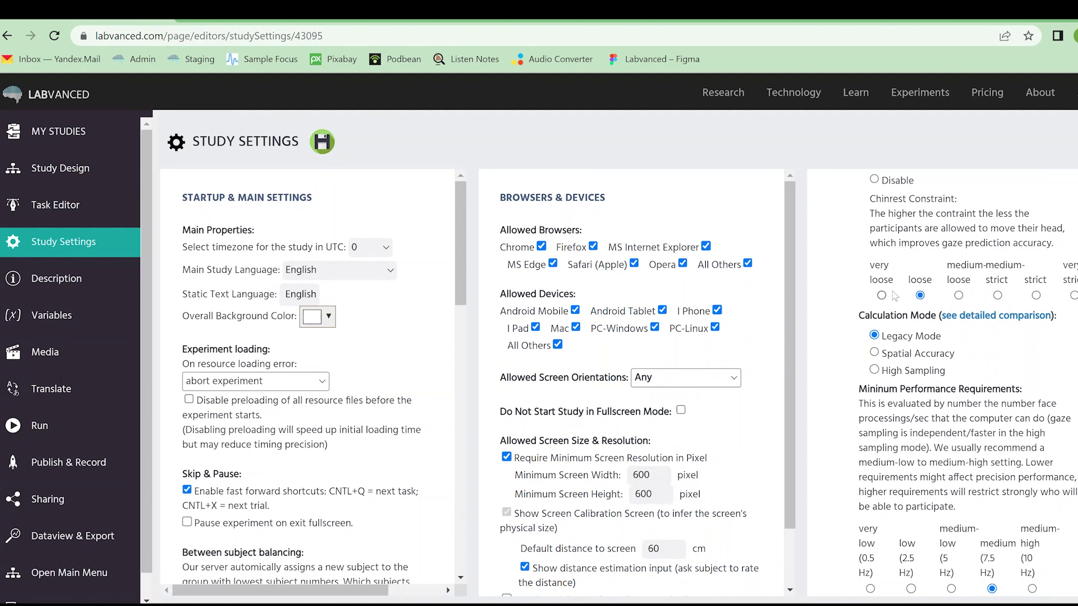
{"action": "left_click", "coordinate": [997, 295]}
{"action": "scroll", "coordinate": [969, 265], "scroll_direction": "down", "scroll_amount": 1}
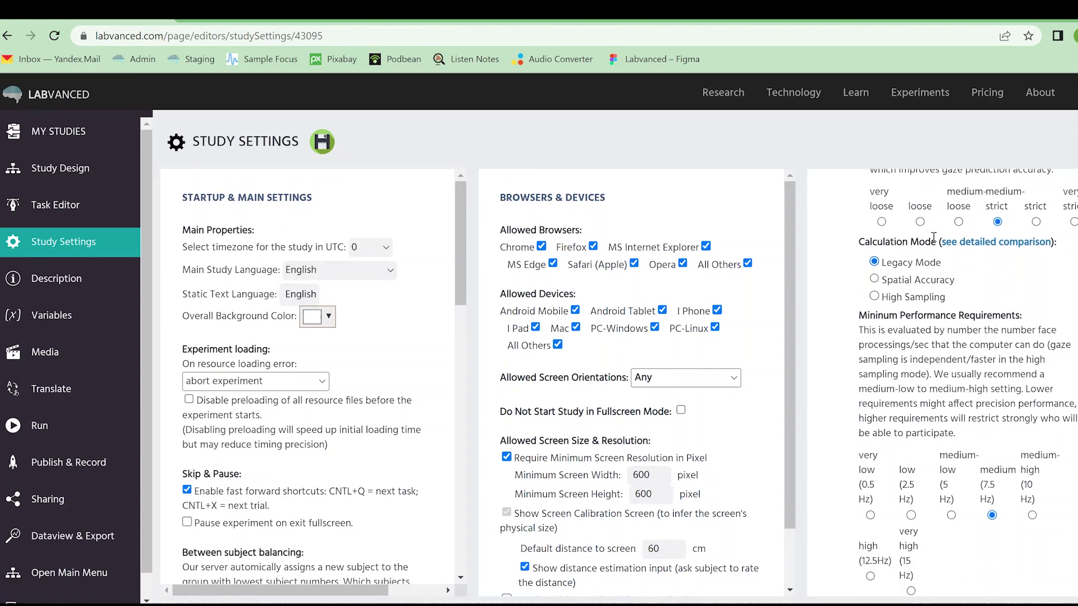
{"action": "left_click", "coordinate": [1005, 250]}
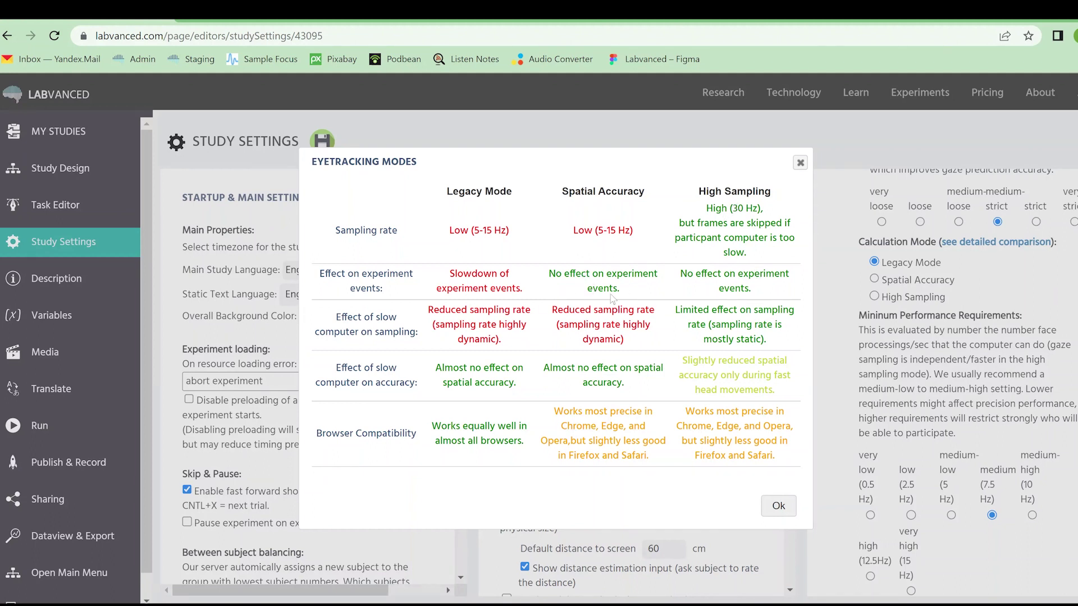
{"action": "left_click", "coordinate": [800, 163]}
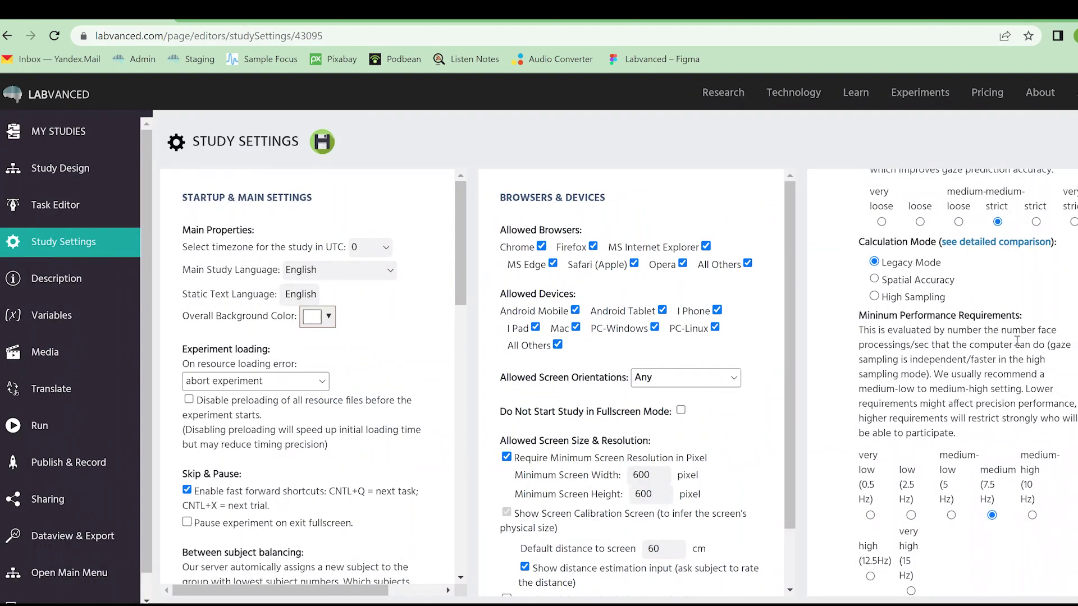
{"action": "scroll", "coordinate": [1016, 340], "scroll_direction": "down", "scroll_amount": 1}
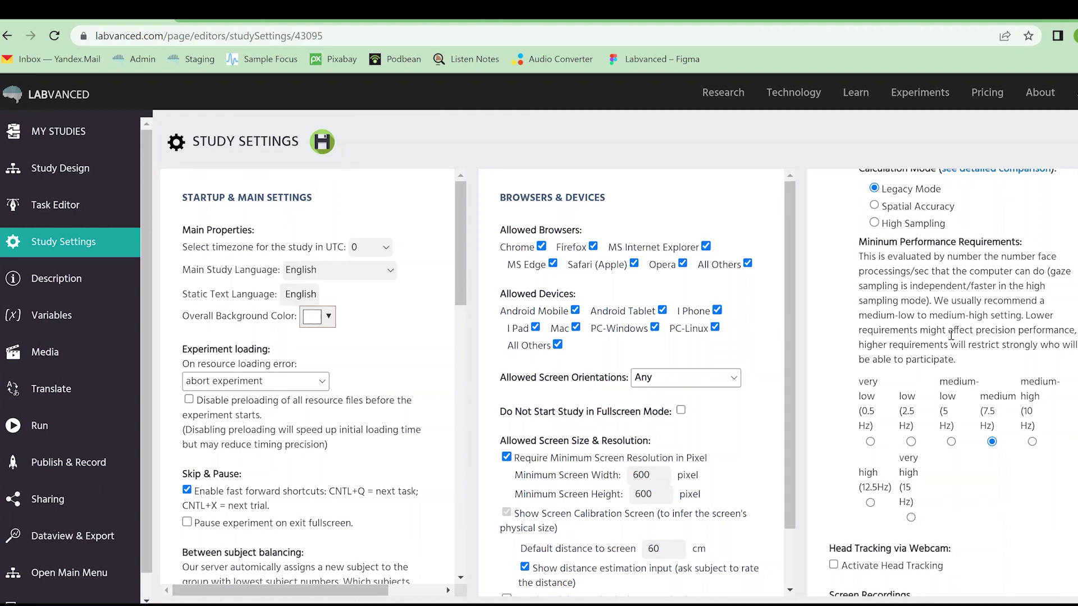
{"action": "scroll", "coordinate": [952, 340], "scroll_direction": "down", "scroll_amount": 1}
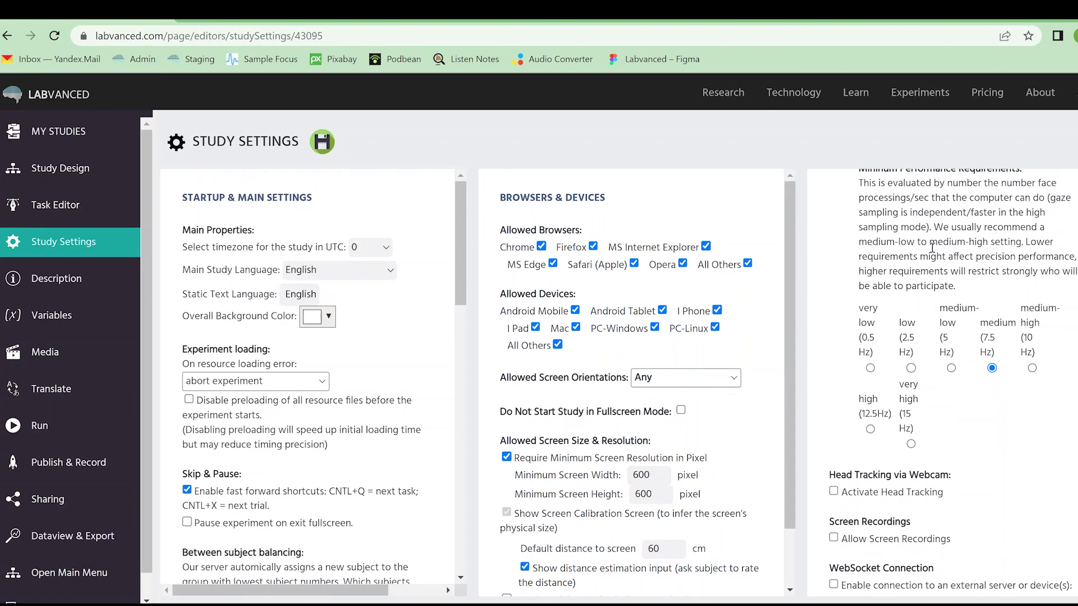
{"action": "scroll", "coordinate": [964, 368], "scroll_direction": "down", "scroll_amount": 2}
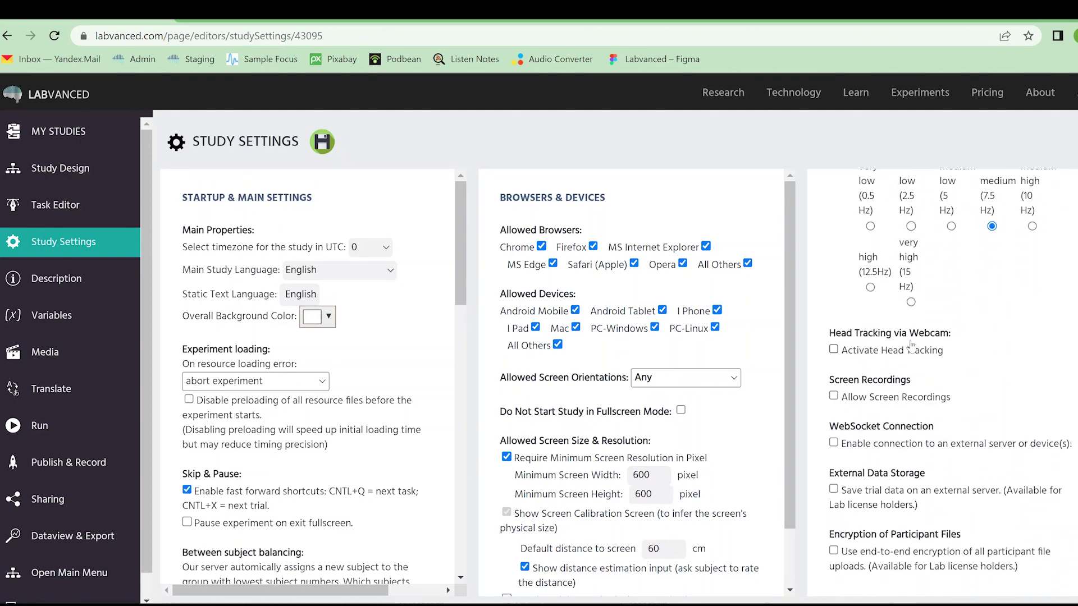
{"action": "scroll", "coordinate": [931, 337], "scroll_direction": "up", "scroll_amount": 1}
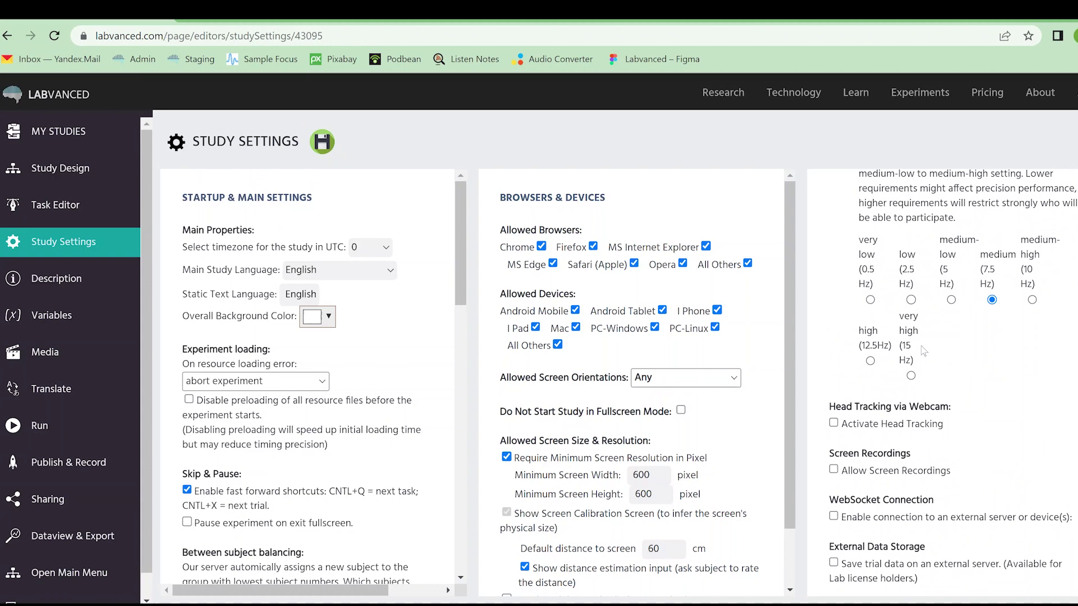
{"action": "scroll", "coordinate": [957, 323], "scroll_direction": "up", "scroll_amount": 4}
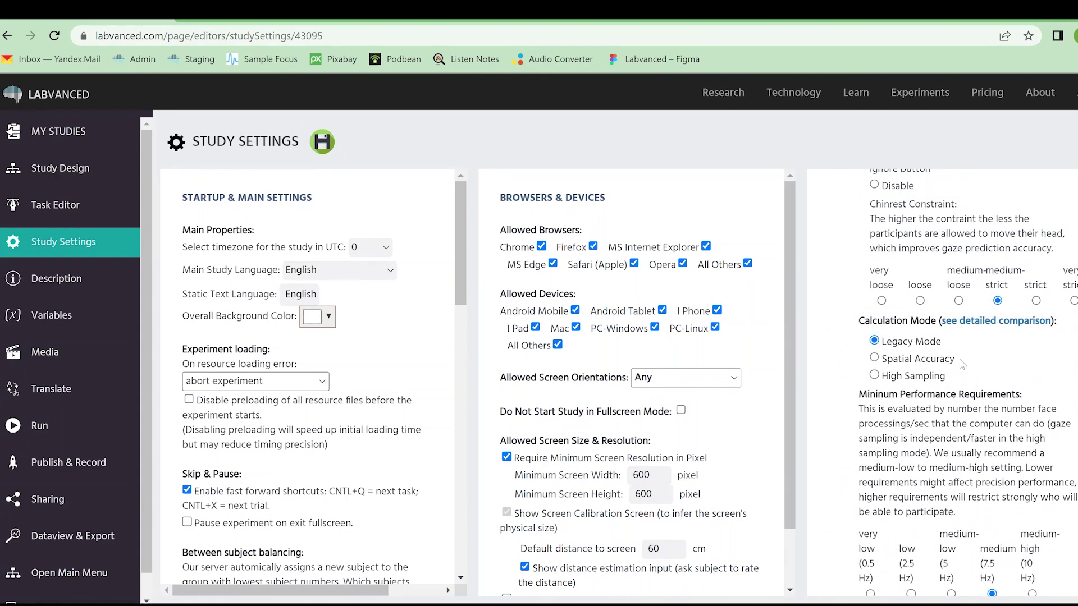
{"action": "scroll", "coordinate": [961, 363], "scroll_direction": "up", "scroll_amount": 2}
{"action": "scroll", "coordinate": [960, 364], "scroll_direction": "up", "scroll_amount": 6}
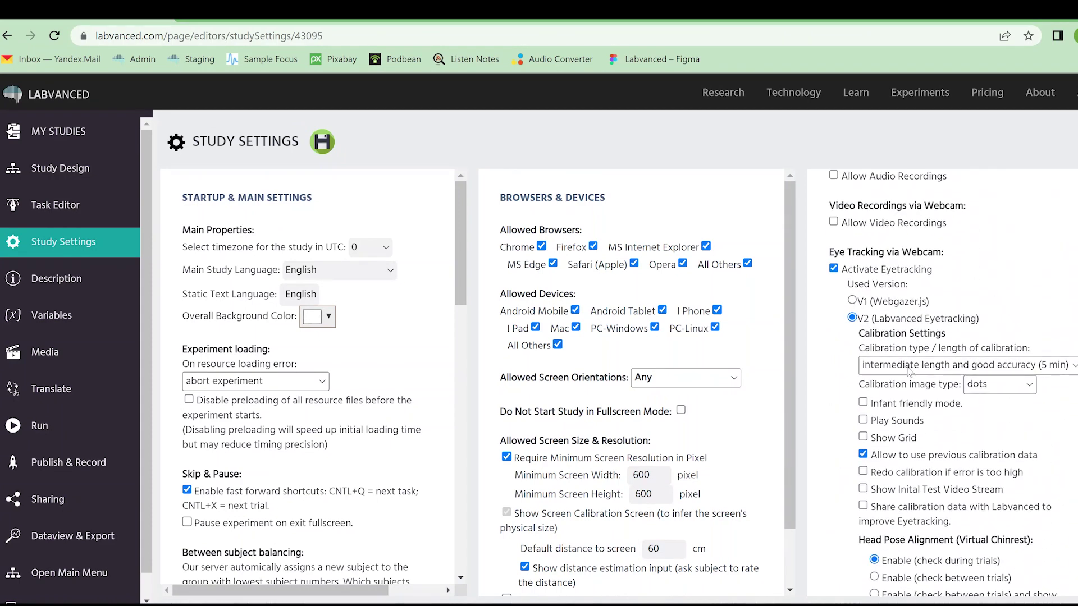
{"action": "scroll", "coordinate": [959, 366], "scroll_direction": "up", "scroll_amount": 3}
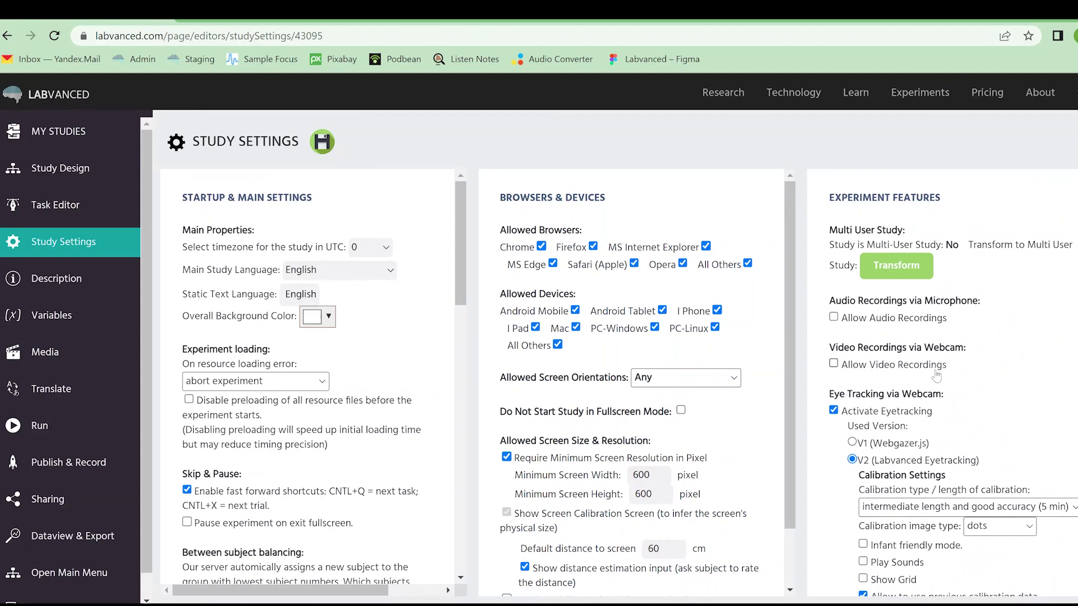
Switch to the testing task in the Task Editor and show its Phys. Signals eye-tracking settings
{"action": "left_click", "coordinate": [55, 204]}
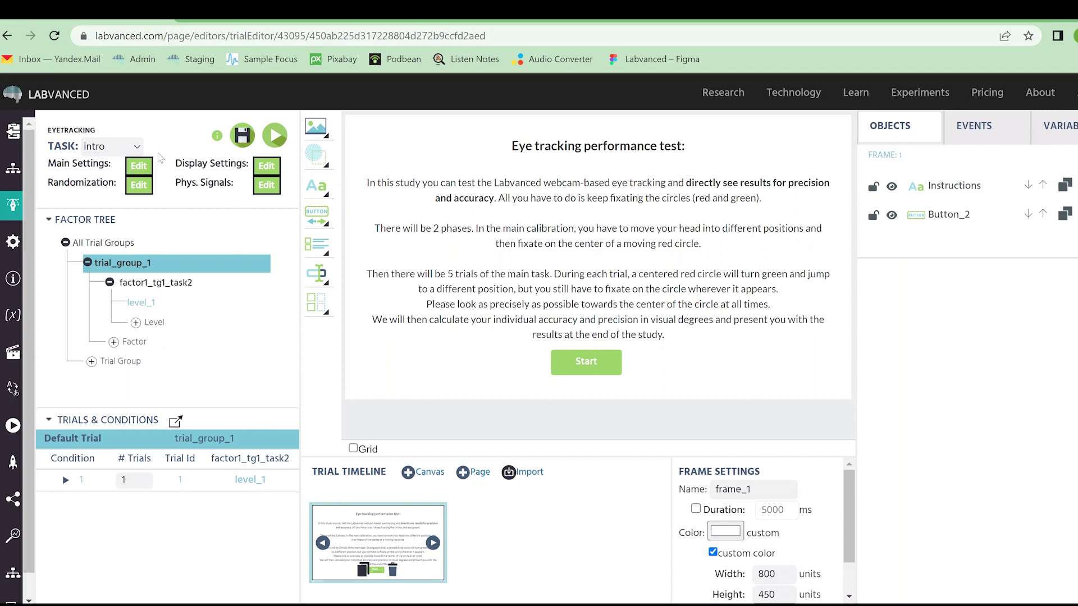
{"action": "left_click", "coordinate": [94, 147]}
{"action": "left_click", "coordinate": [113, 186]}
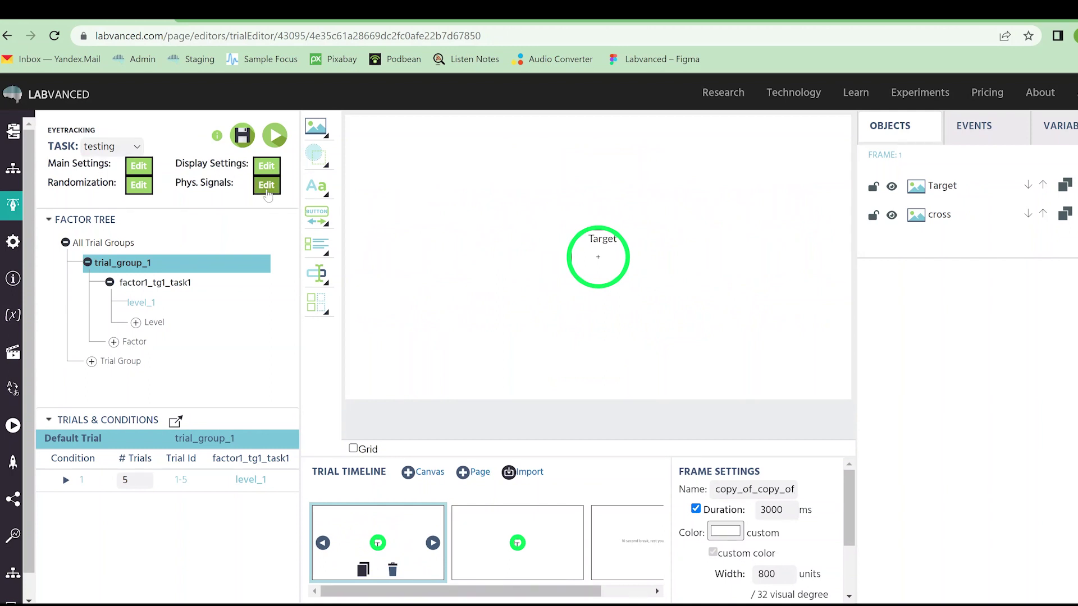
{"action": "left_click", "coordinate": [267, 186]}
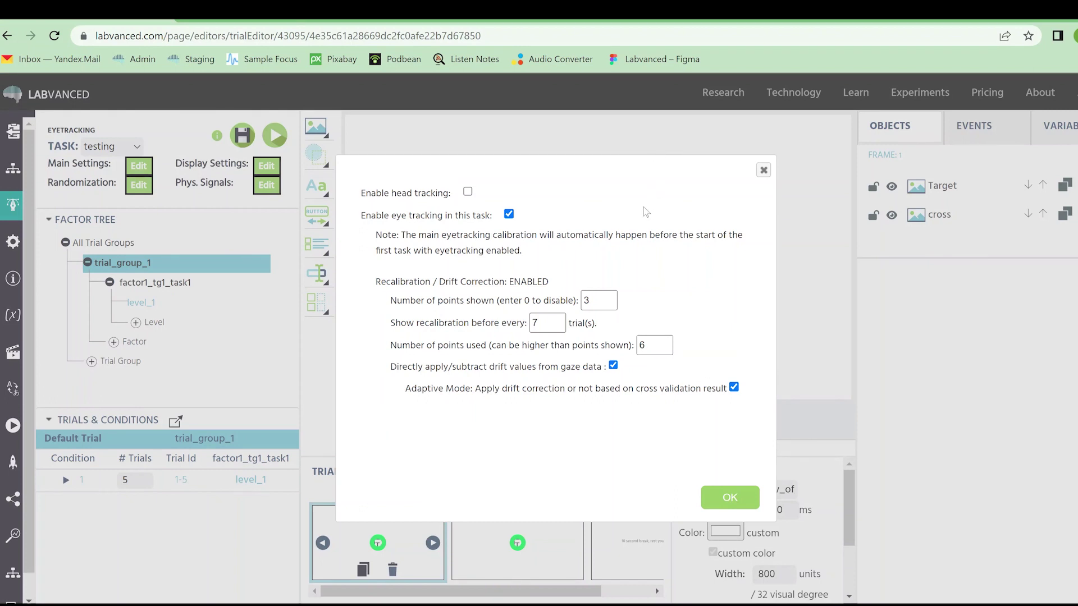
Confirm eye tracking is disabled in the intro task's Phys. Signals, then reselect the testing task
{"action": "left_click", "coordinate": [763, 171]}
{"action": "left_click", "coordinate": [131, 147]}
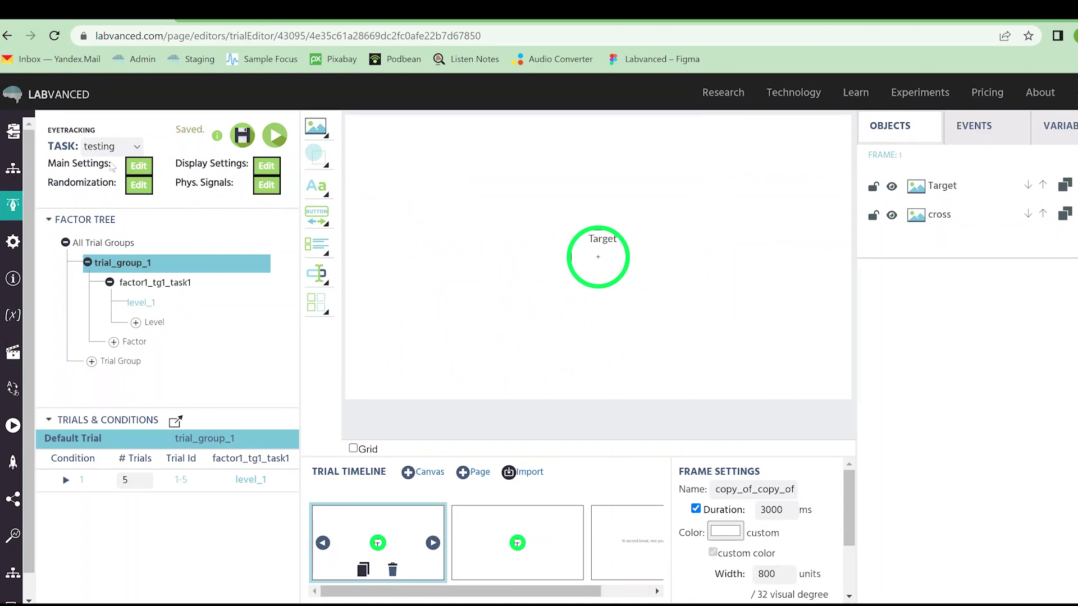
{"action": "left_click", "coordinate": [111, 171]}
{"action": "left_click", "coordinate": [266, 185]}
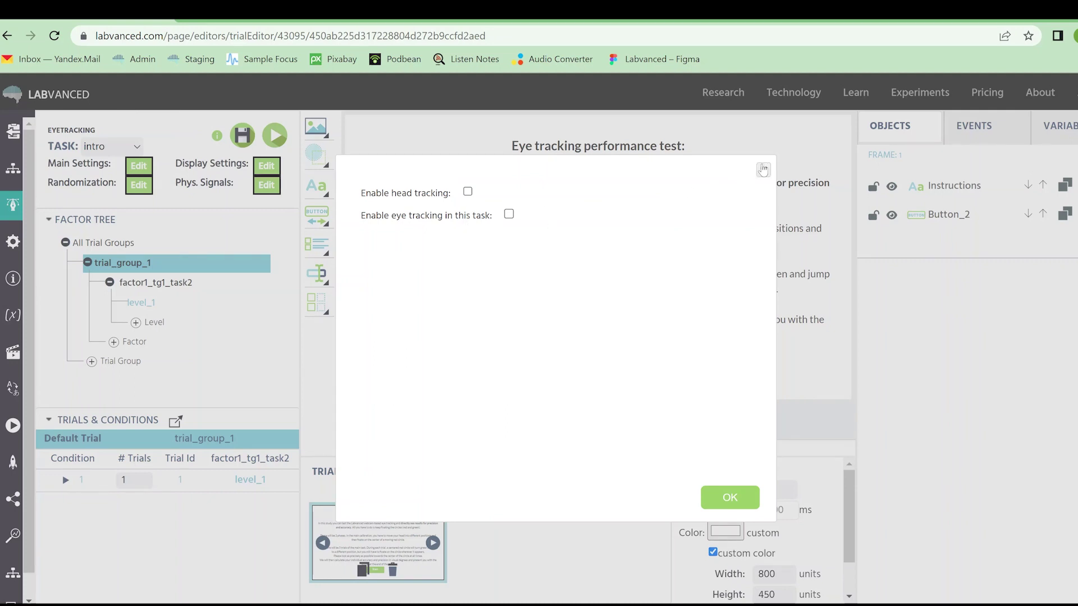
{"action": "left_click", "coordinate": [763, 169]}
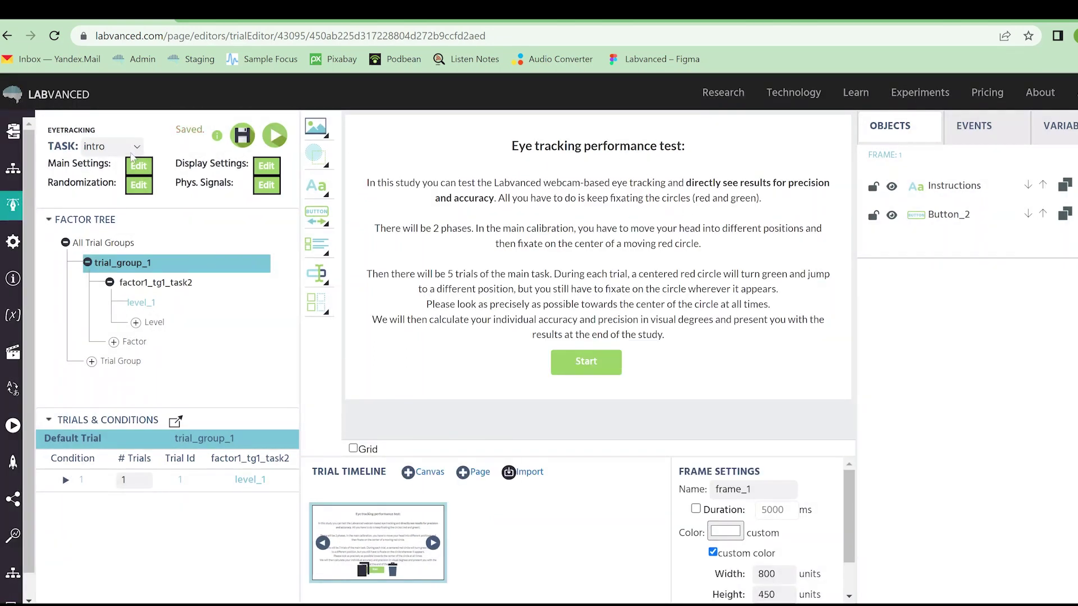
{"action": "left_click", "coordinate": [115, 150]}
{"action": "left_click", "coordinate": [115, 182]}
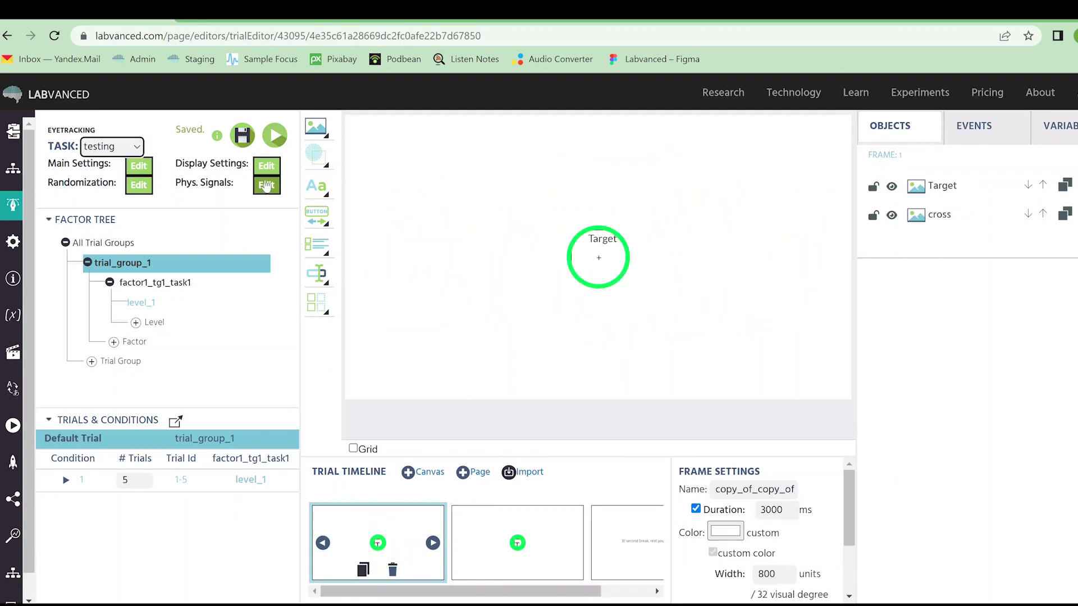
{"action": "left_click", "coordinate": [266, 186]}
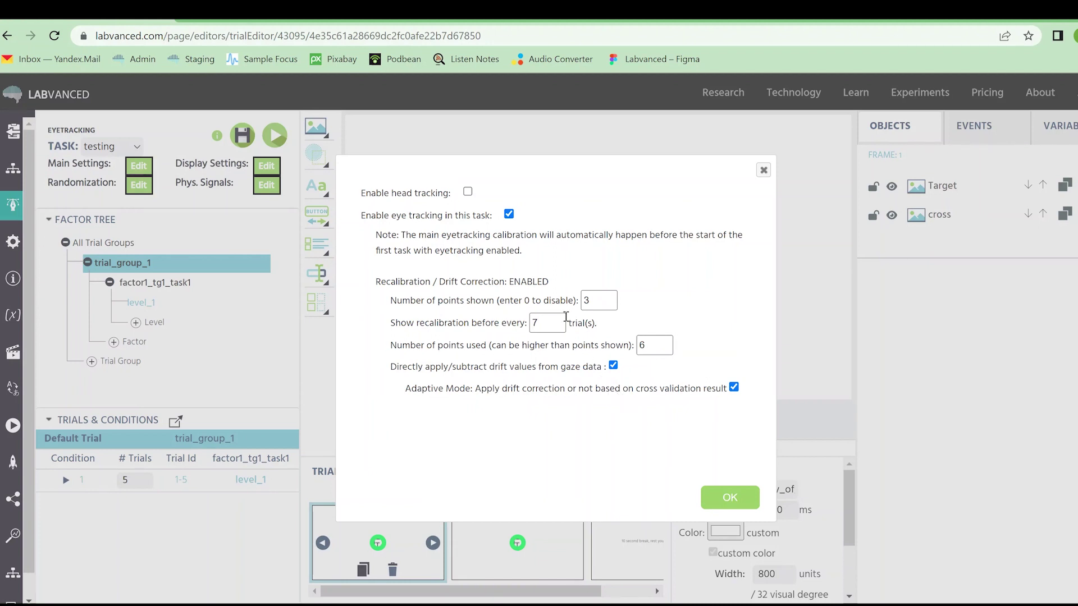
{"action": "left_click", "coordinate": [730, 499]}
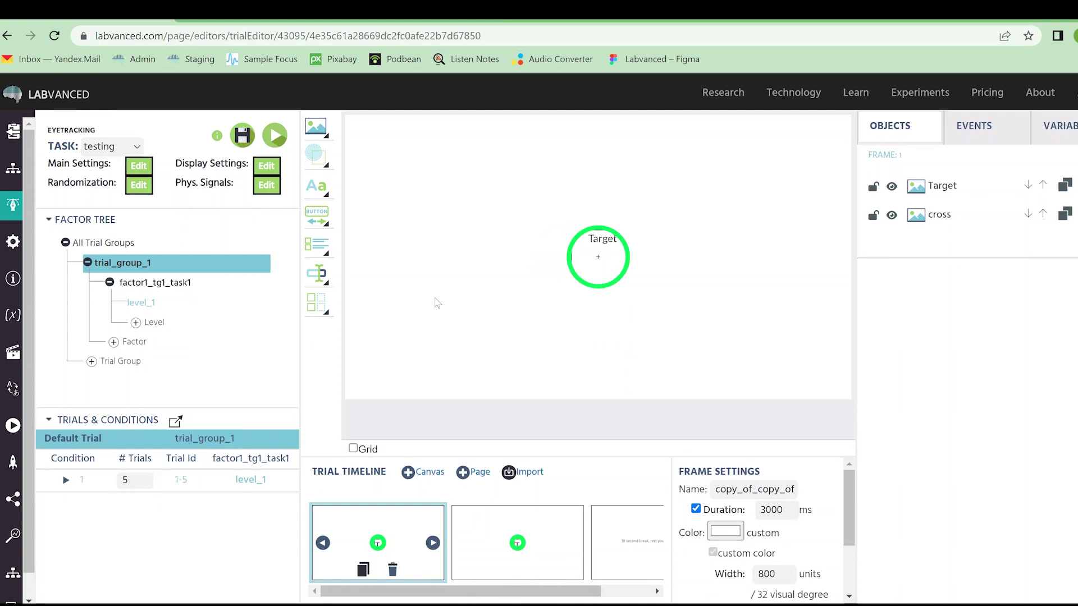
Scroll the testing task's frame view right and back left
{"action": "scroll", "coordinate": [460, 591], "scroll_direction": "right", "scroll_amount": 1}
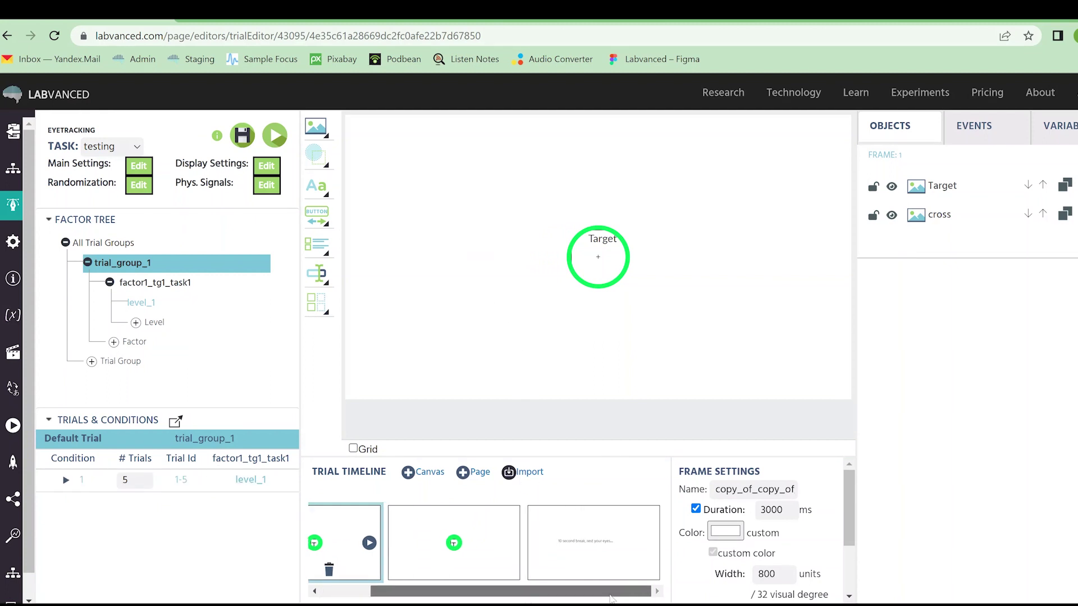
{"action": "scroll", "coordinate": [460, 591], "scroll_direction": "left", "scroll_amount": 1}
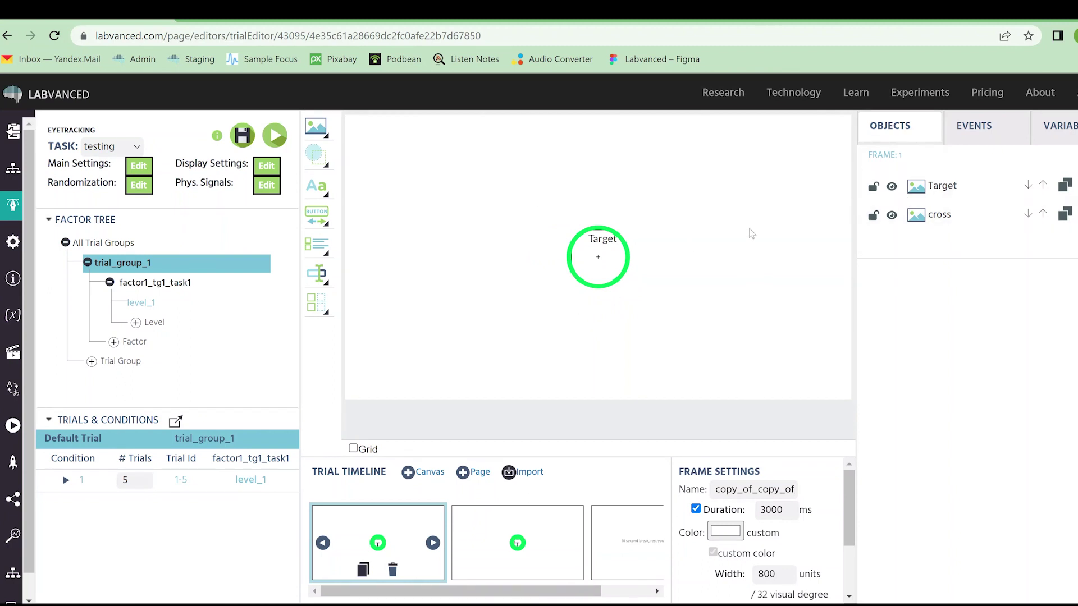
List the frame's events and review the Smaller Circle event's editor through its actions
{"action": "left_click", "coordinate": [1012, 138]}
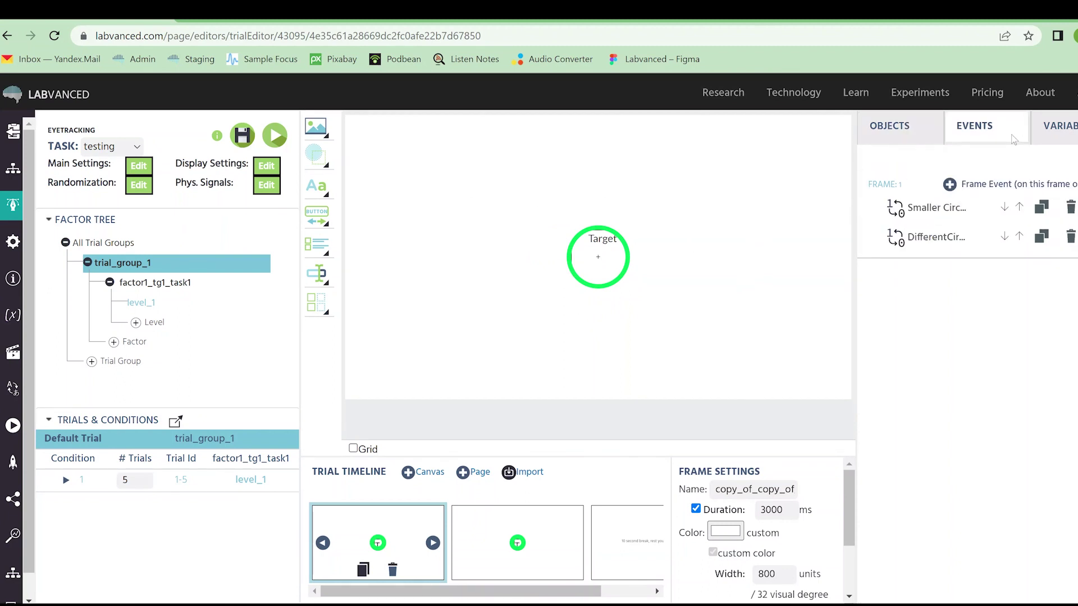
{"action": "left_click", "coordinate": [935, 209]}
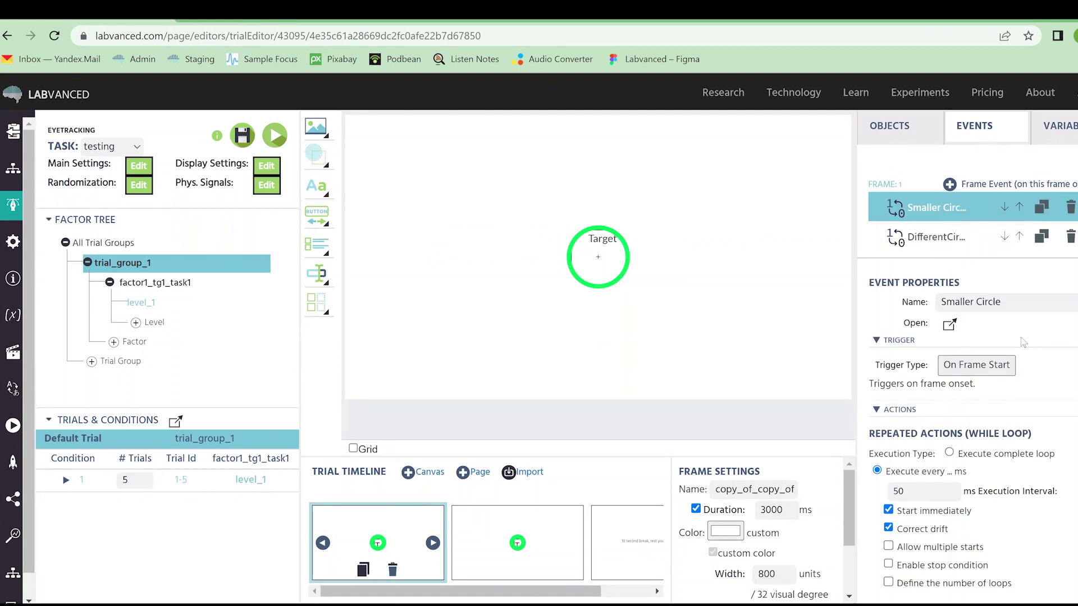
{"action": "left_click", "coordinate": [948, 326]}
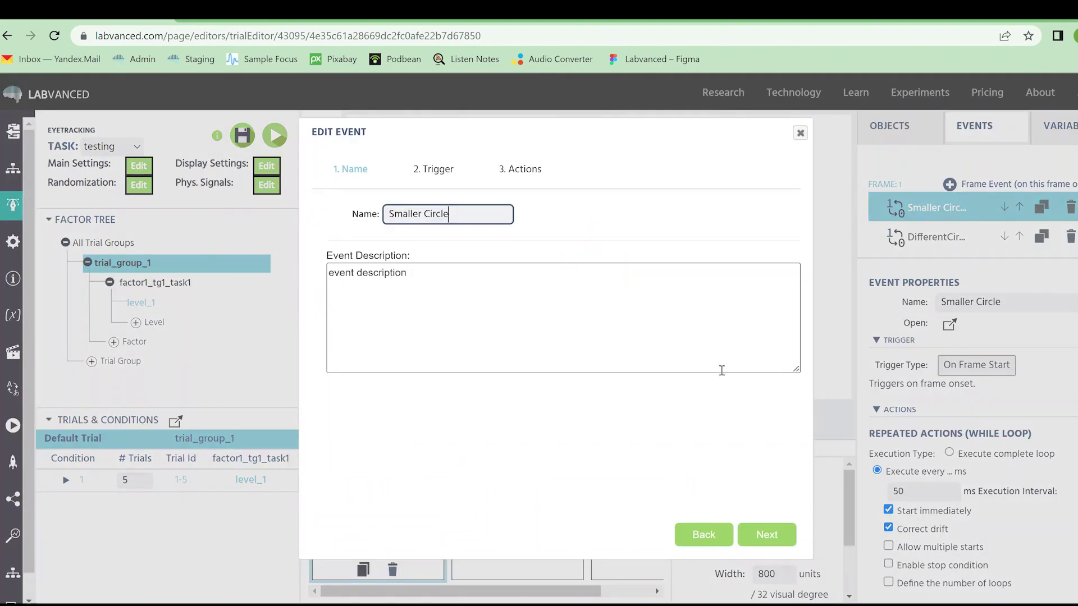
{"action": "left_click", "coordinate": [773, 533]}
{"action": "left_click", "coordinate": [773, 533]}
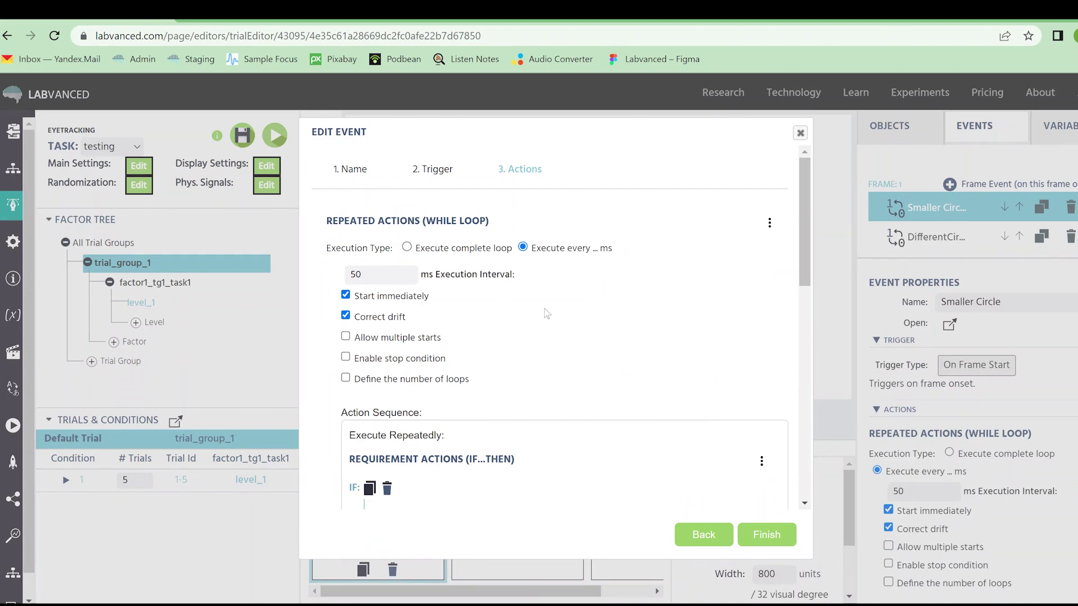
{"action": "scroll", "coordinate": [577, 319], "scroll_direction": "down", "scroll_amount": 7}
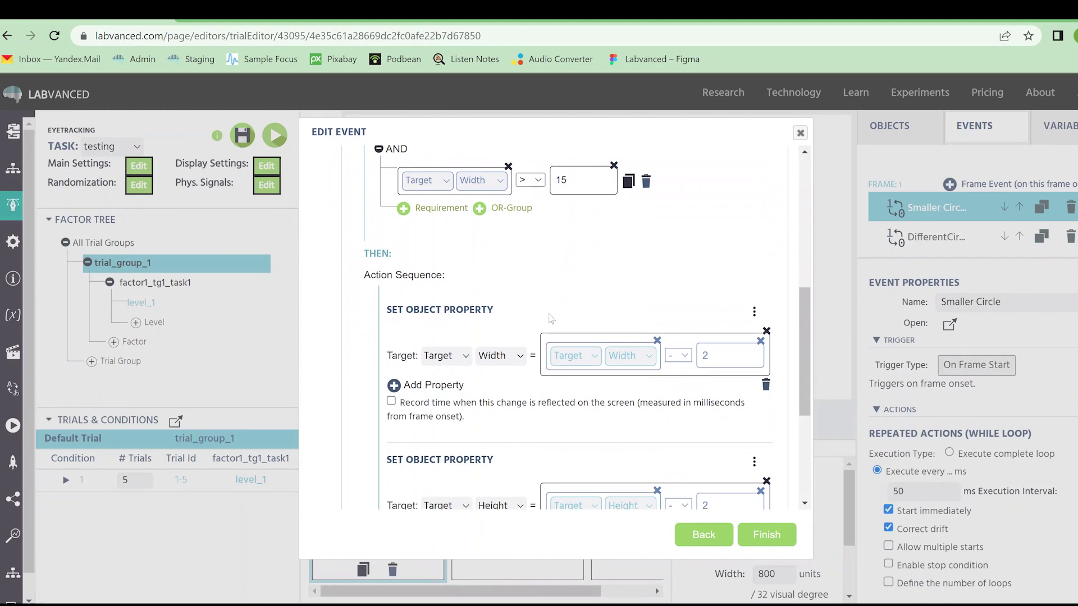
{"action": "scroll", "coordinate": [549, 319], "scroll_direction": "down", "scroll_amount": 4}
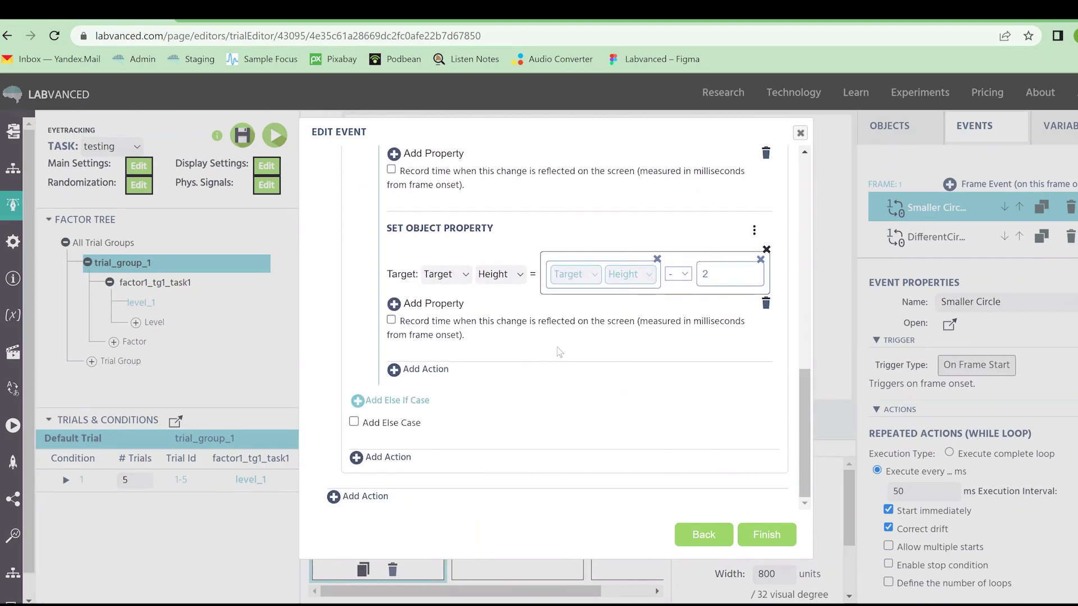
{"action": "scroll", "coordinate": [556, 347], "scroll_direction": "up", "scroll_amount": 10}
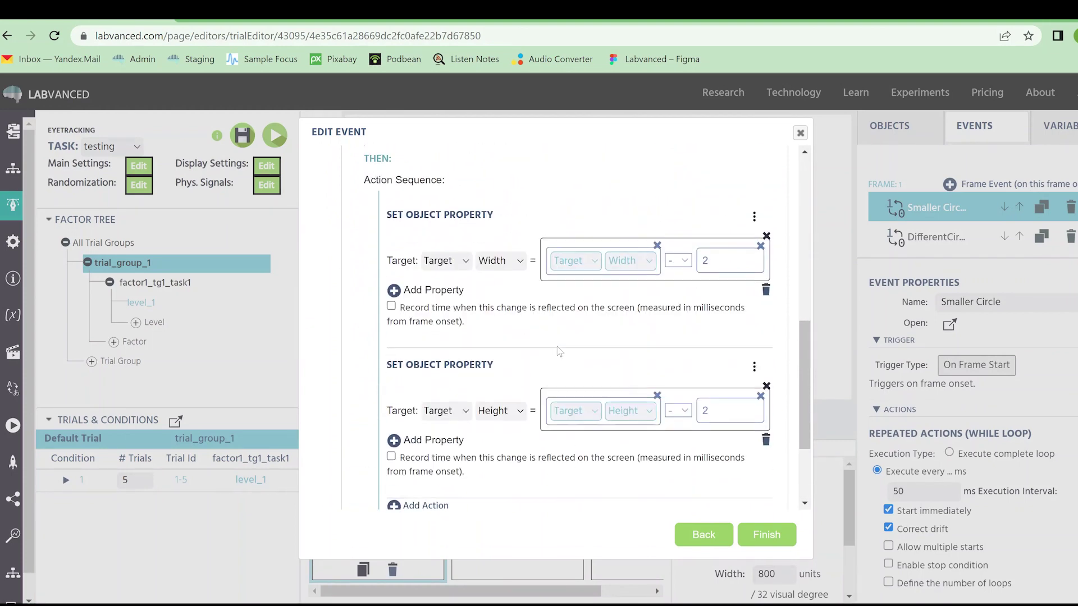
{"action": "left_click", "coordinate": [766, 534]}
Inspect the DifferentCircleLocation event's properties
{"action": "left_click", "coordinate": [941, 241]}
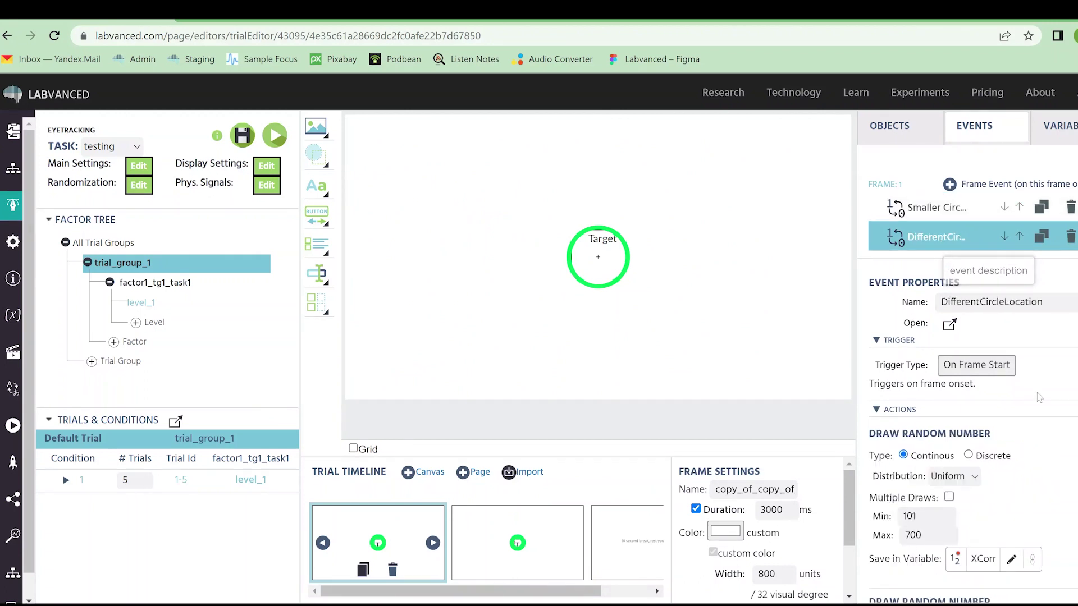
{"action": "scroll", "coordinate": [1023, 385], "scroll_direction": "down", "scroll_amount": 1}
{"action": "scroll", "coordinate": [1023, 385], "scroll_direction": "down", "scroll_amount": 8}
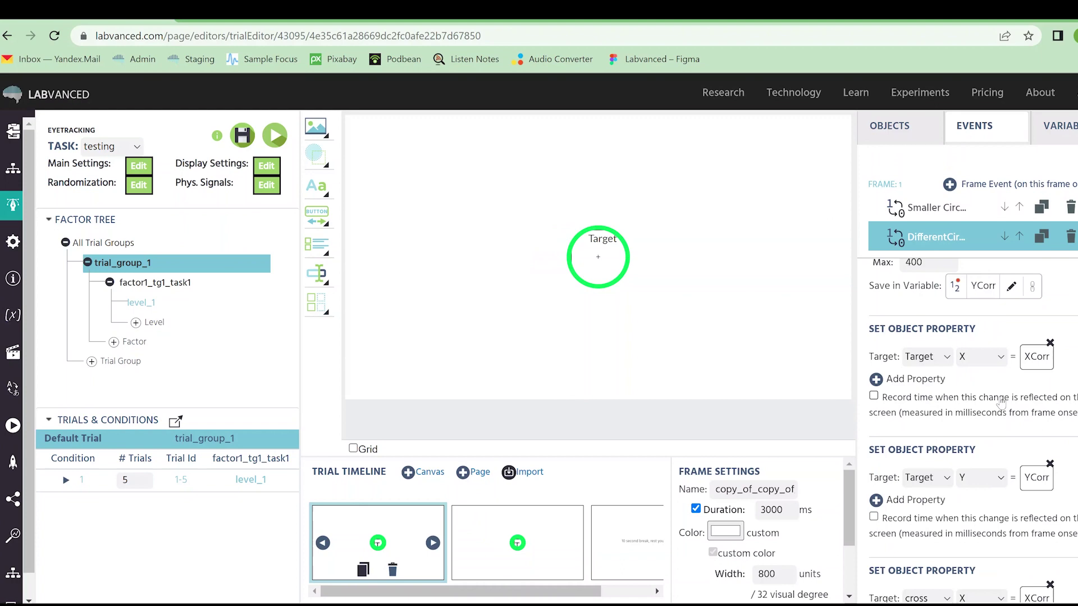
{"action": "scroll", "coordinate": [1002, 401], "scroll_direction": "down", "scroll_amount": 2}
{"action": "scroll", "coordinate": [1002, 402], "scroll_direction": "down", "scroll_amount": 2}
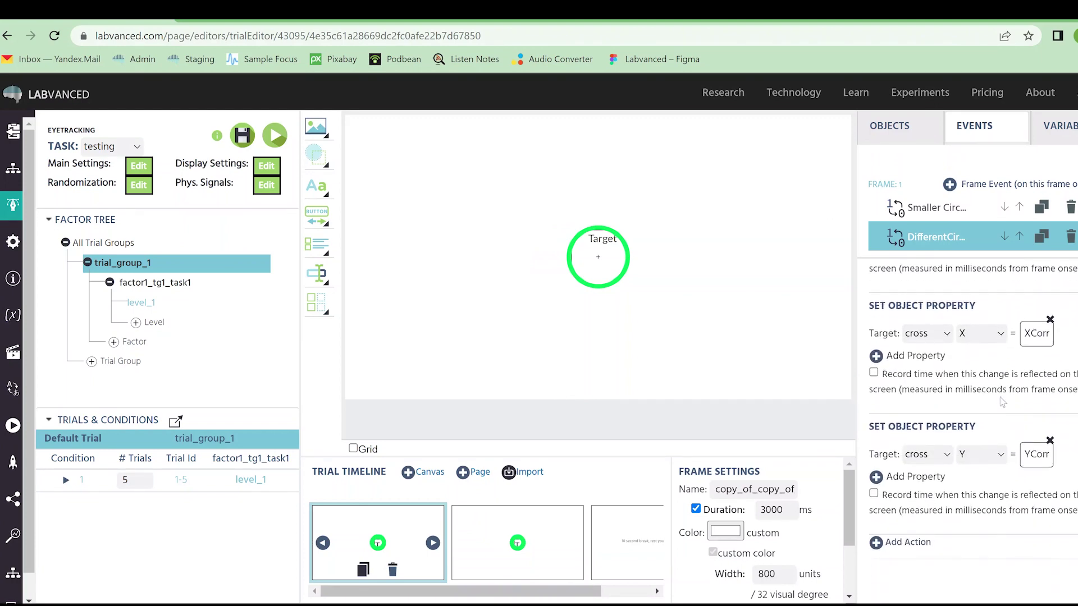
{"action": "scroll", "coordinate": [1003, 402], "scroll_direction": "up", "scroll_amount": 10}
{"action": "scroll", "coordinate": [956, 229], "scroll_direction": "down", "scroll_amount": 2}
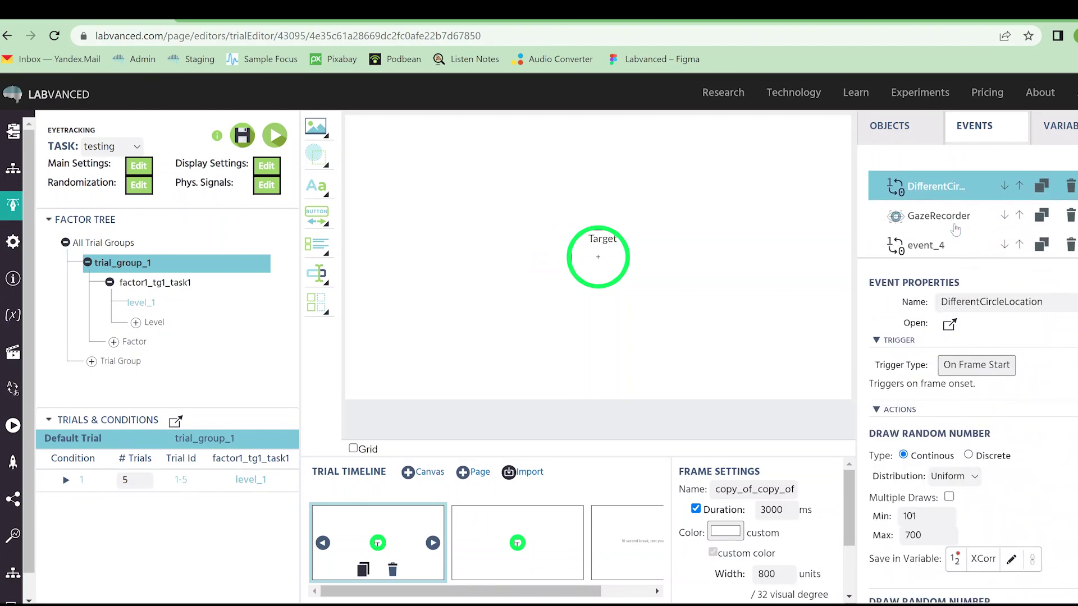
{"action": "scroll", "coordinate": [956, 229], "scroll_direction": "down", "scroll_amount": 2}
Reach the GazeRecorder trigger step, keeping Eyetracking Gaze and trying the specific-elements restriction
{"action": "left_click", "coordinate": [942, 202]}
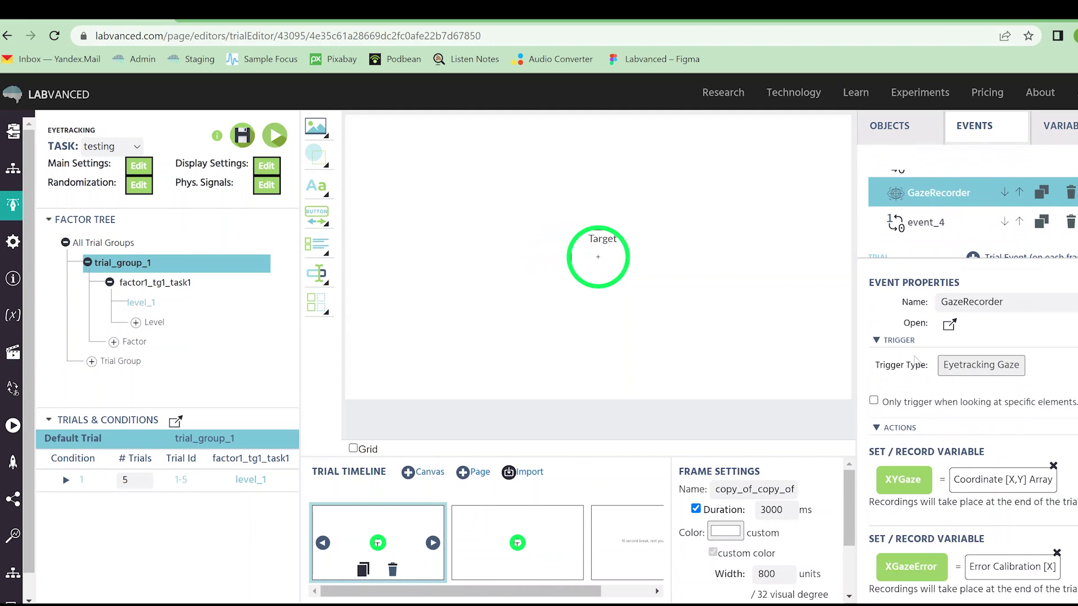
{"action": "left_click", "coordinate": [948, 325]}
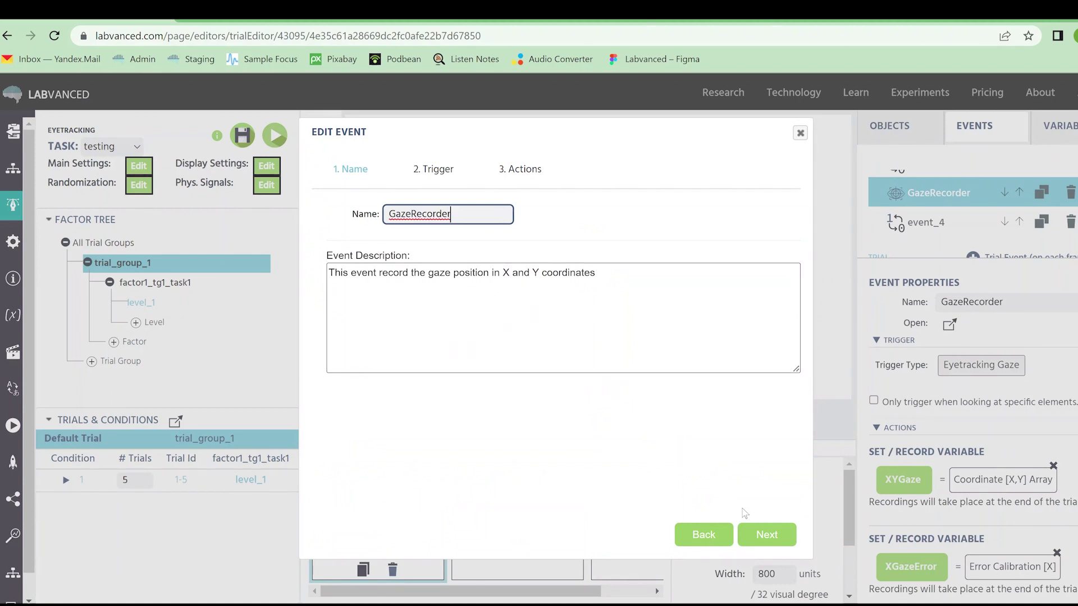
{"action": "left_click", "coordinate": [766, 536]}
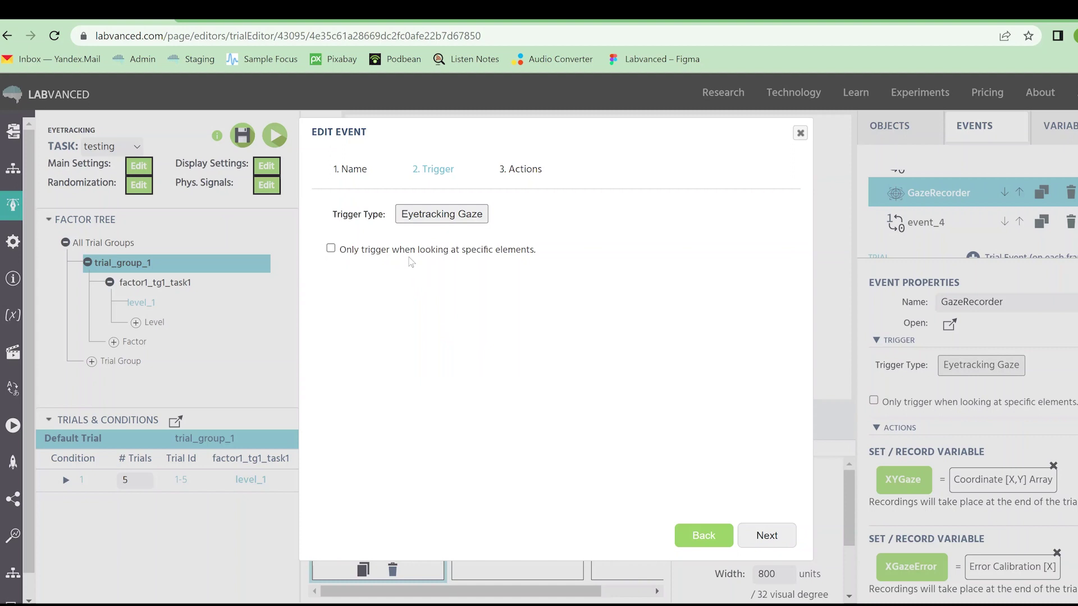
{"action": "left_click", "coordinate": [448, 217]}
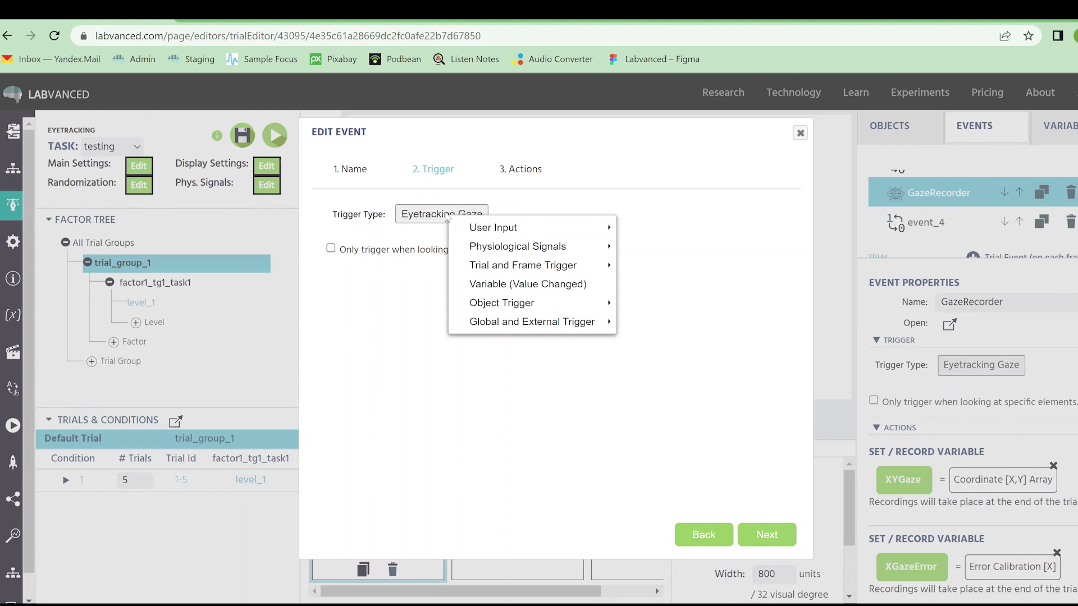
{"action": "mouse_move", "coordinate": [559, 251]}
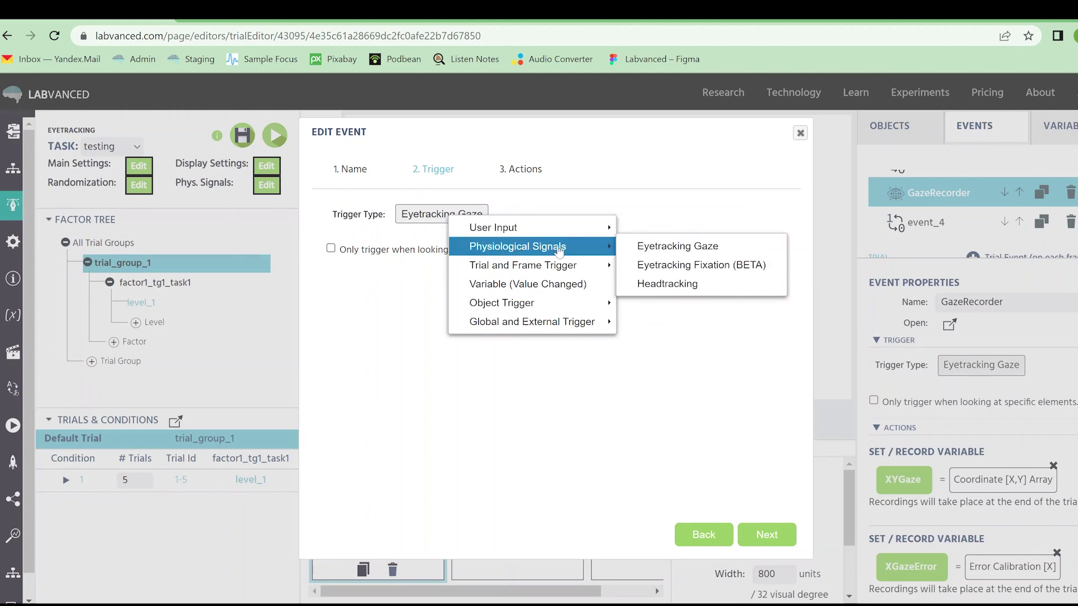
{"action": "left_click", "coordinate": [741, 254]}
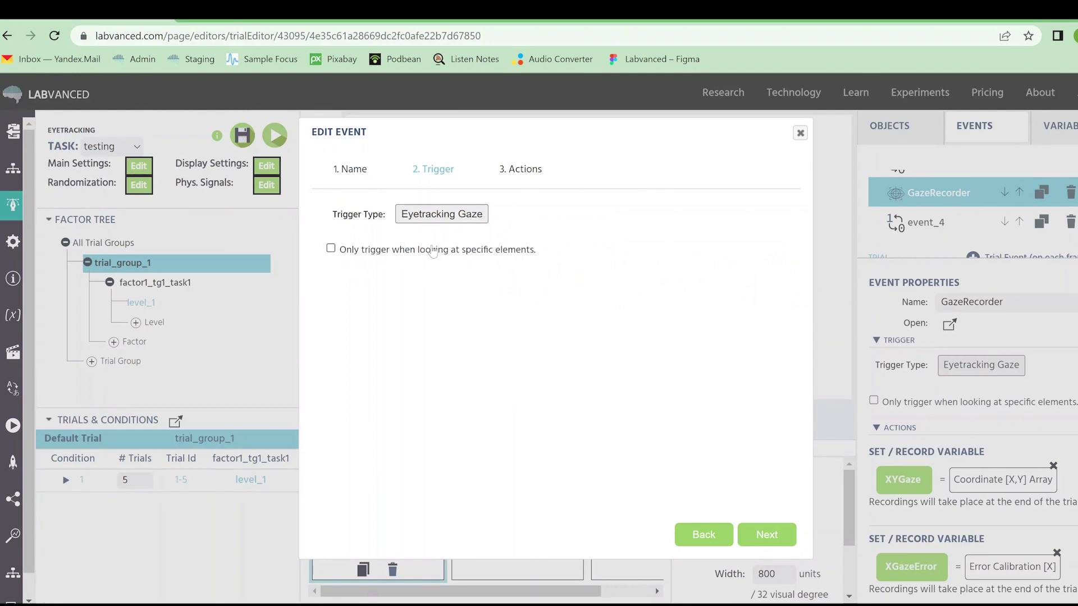
{"action": "left_click", "coordinate": [456, 250]}
{"action": "left_click", "coordinate": [447, 268]}
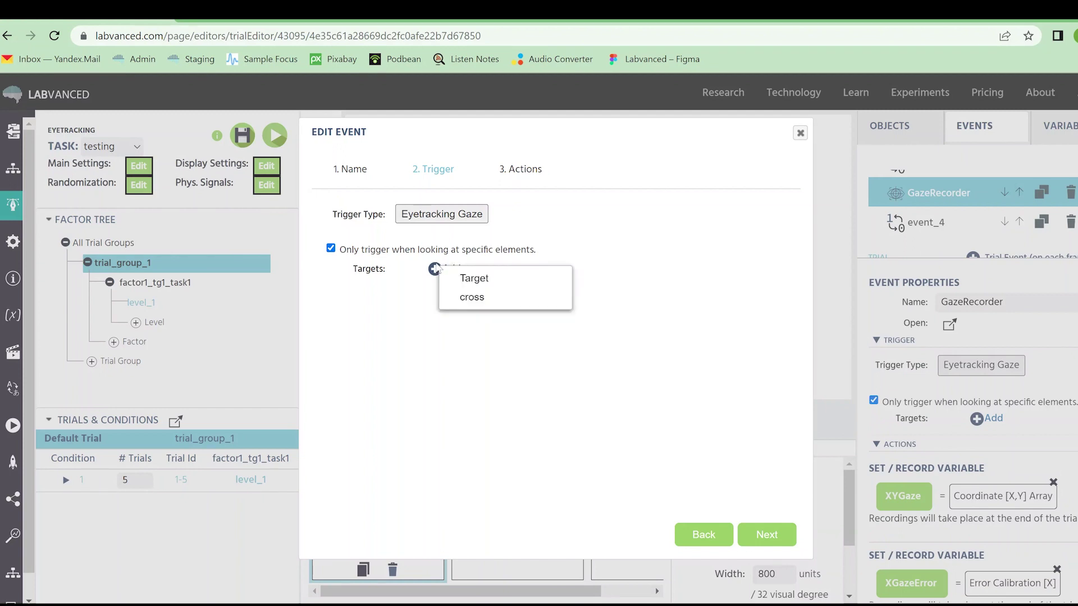
{"action": "left_click", "coordinate": [394, 287]}
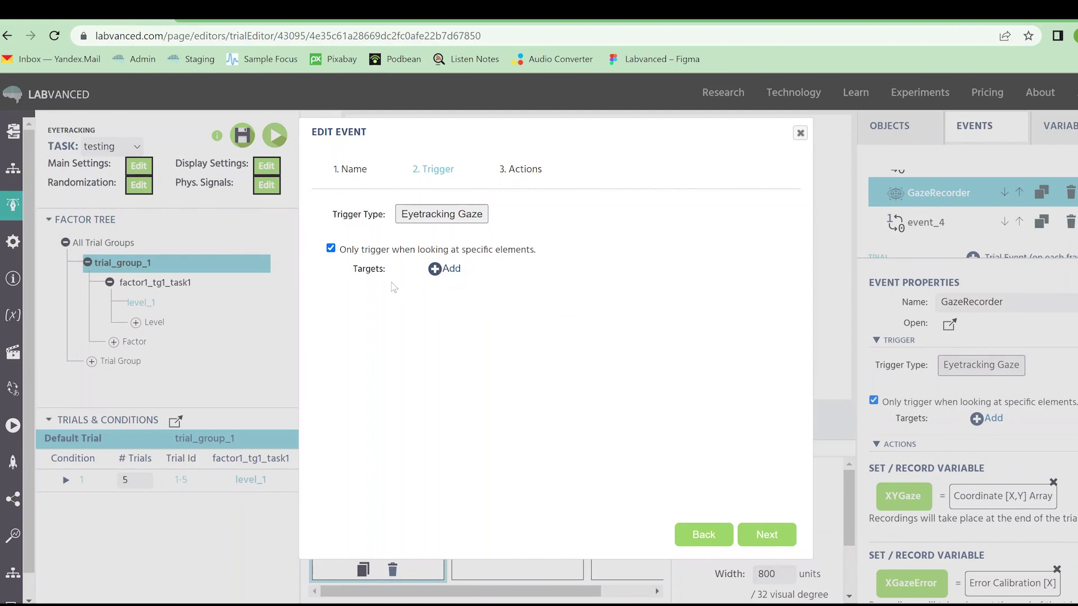
{"action": "left_click", "coordinate": [330, 249]}
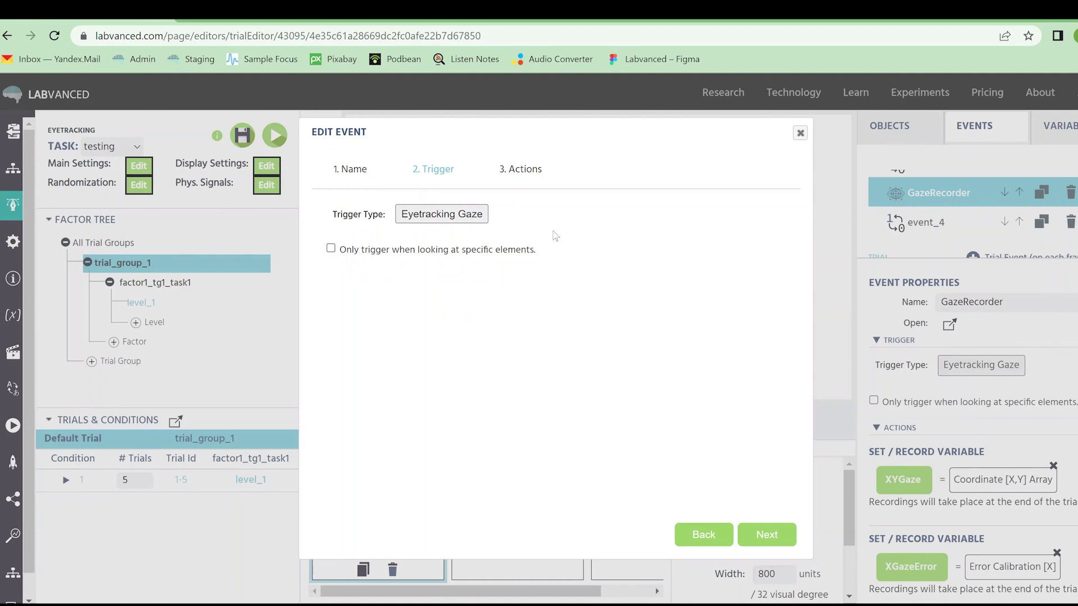
Try Eyetracking Fixation as trigger, then restore Eyetracking Gaze without element restriction
{"action": "left_click", "coordinate": [471, 215]}
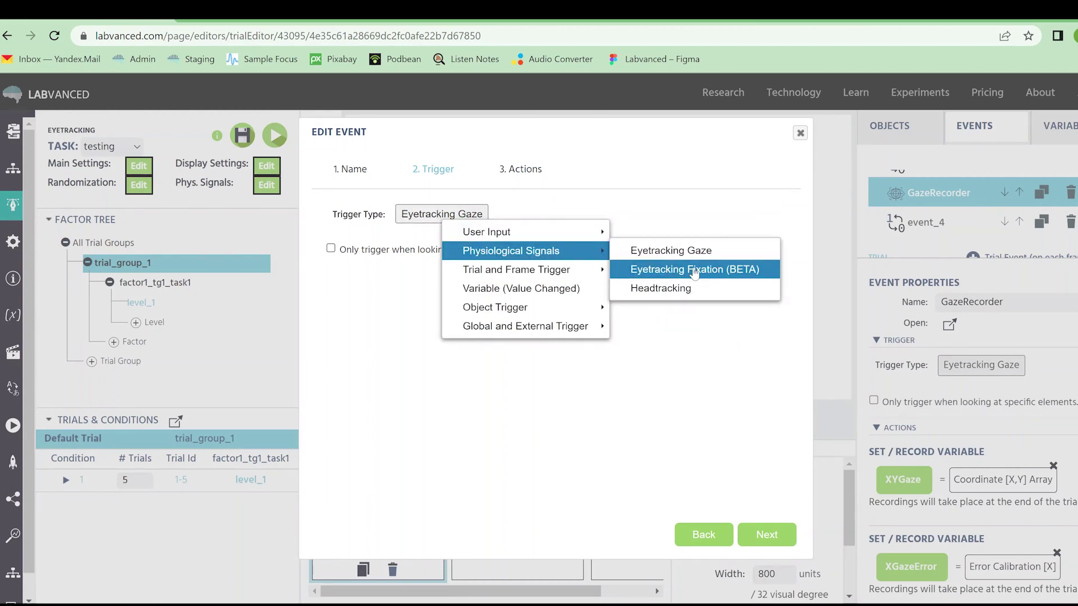
{"action": "left_click", "coordinate": [669, 269]}
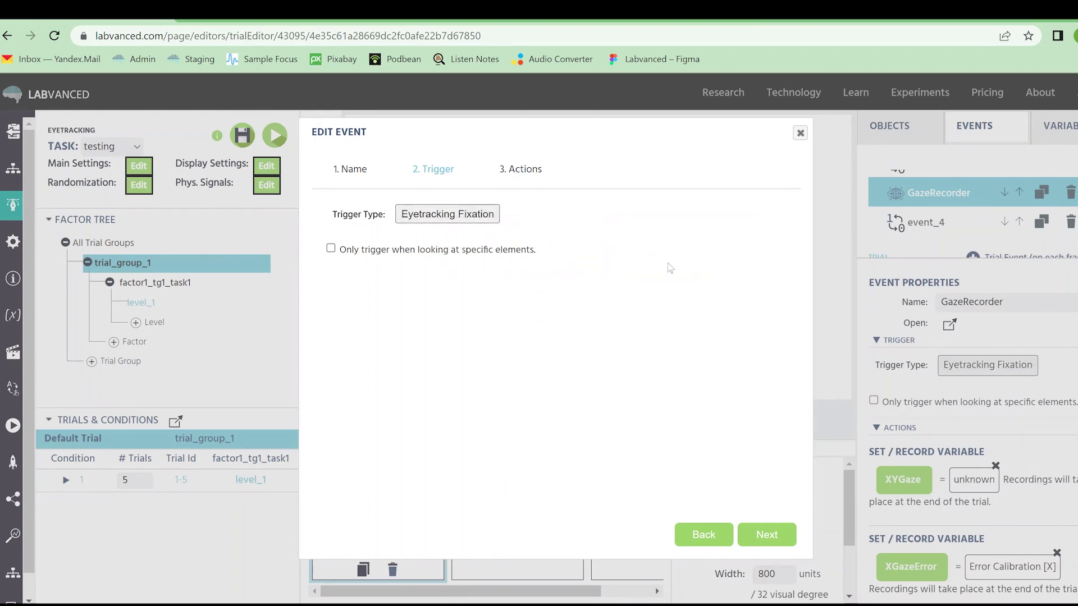
{"action": "left_click", "coordinate": [401, 253]}
{"action": "left_click", "coordinate": [383, 253]}
{"action": "left_click", "coordinate": [447, 214]}
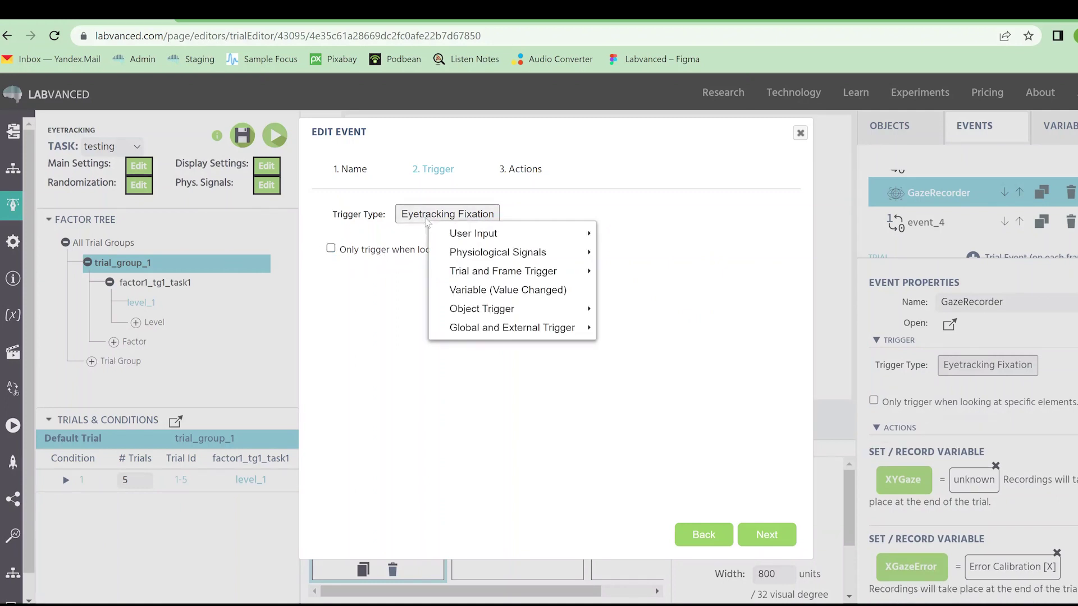
{"action": "mouse_move", "coordinate": [536, 253]}
{"action": "left_click", "coordinate": [624, 264]}
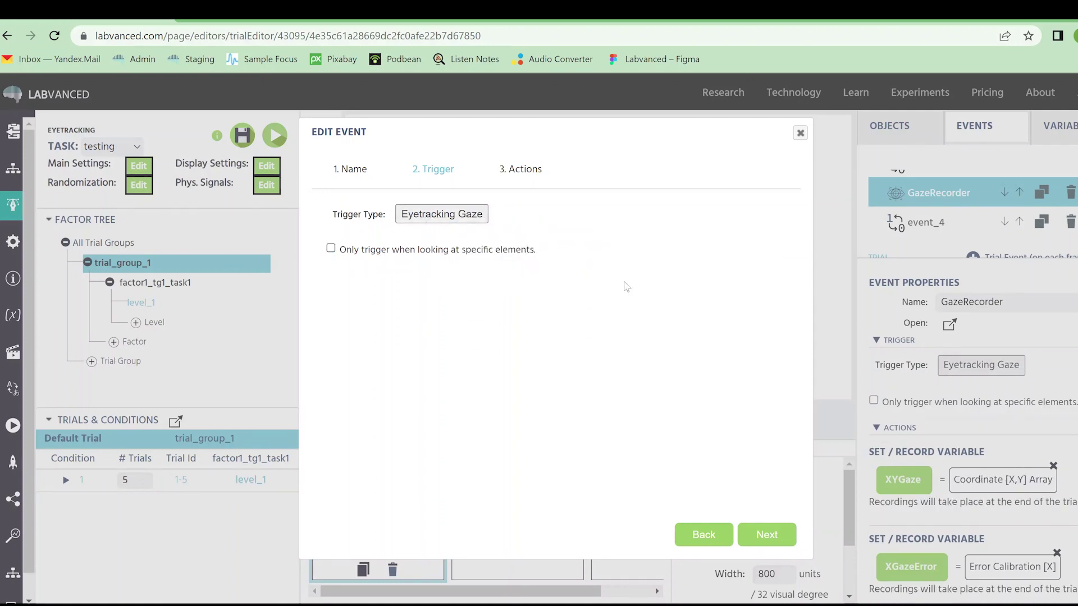
Review GazeRecorder's actions: gaze and gaze-error recordings plus the 500–2500 ms offsetX rule
{"action": "left_click", "coordinate": [759, 540]}
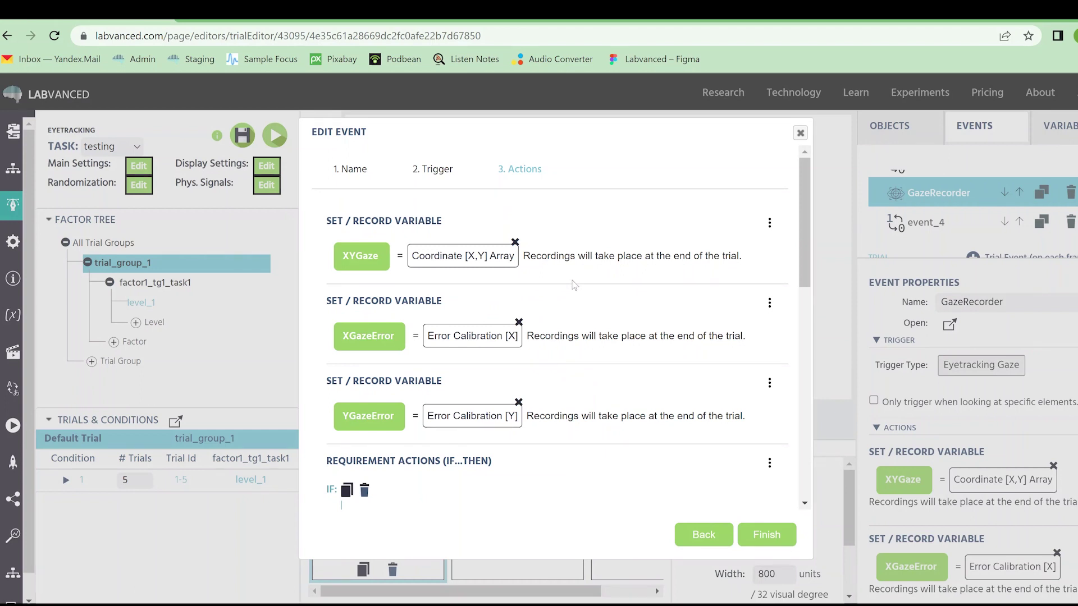
{"action": "scroll", "coordinate": [573, 285], "scroll_direction": "down", "scroll_amount": 4}
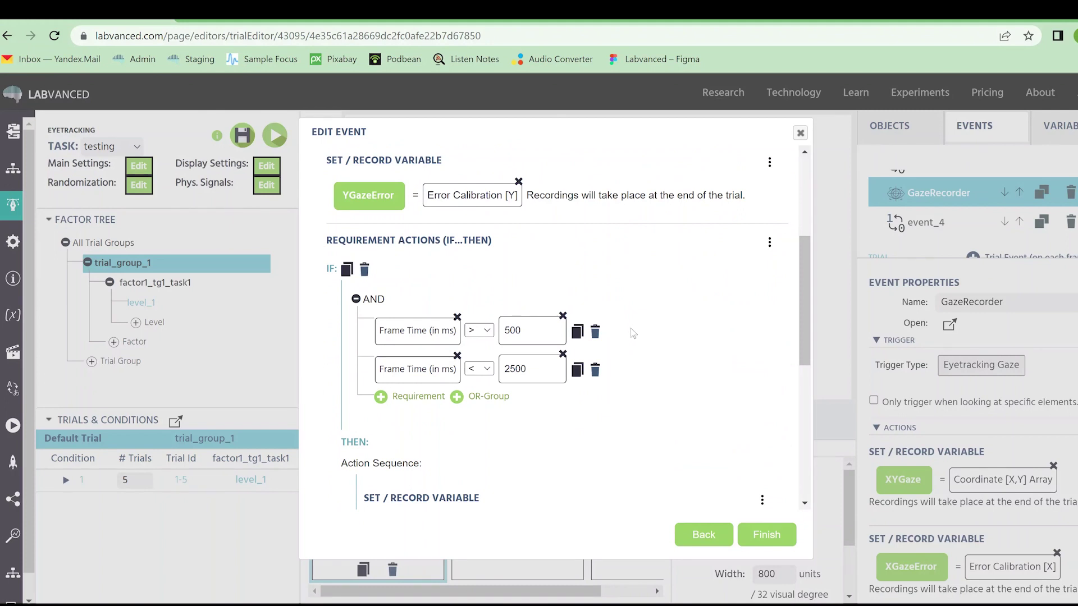
{"action": "scroll", "coordinate": [633, 333], "scroll_direction": "down", "scroll_amount": 3}
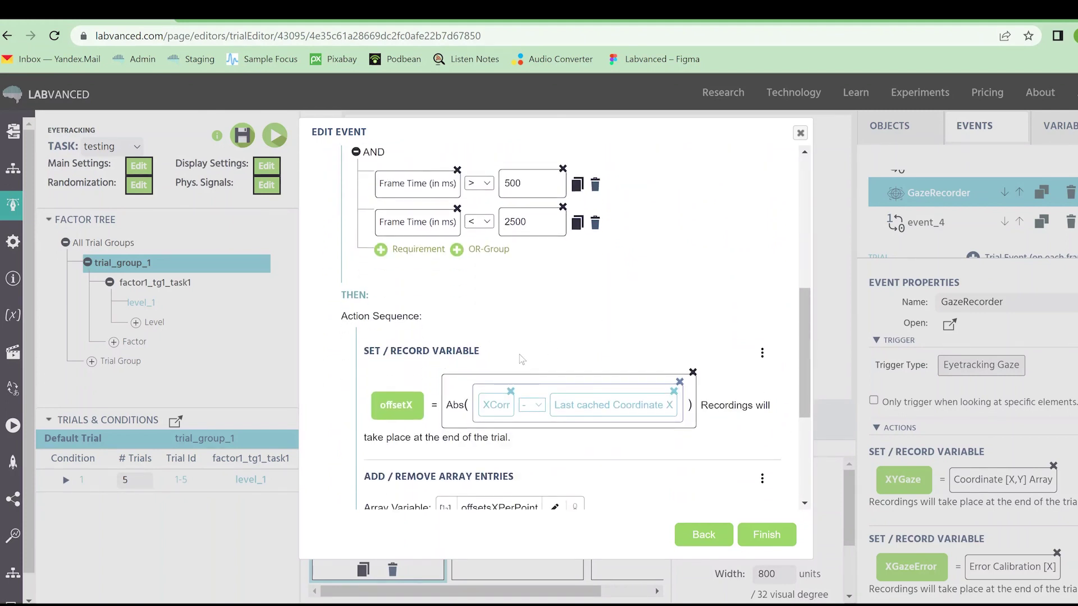
{"action": "scroll", "coordinate": [537, 336], "scroll_direction": "down", "scroll_amount": 4}
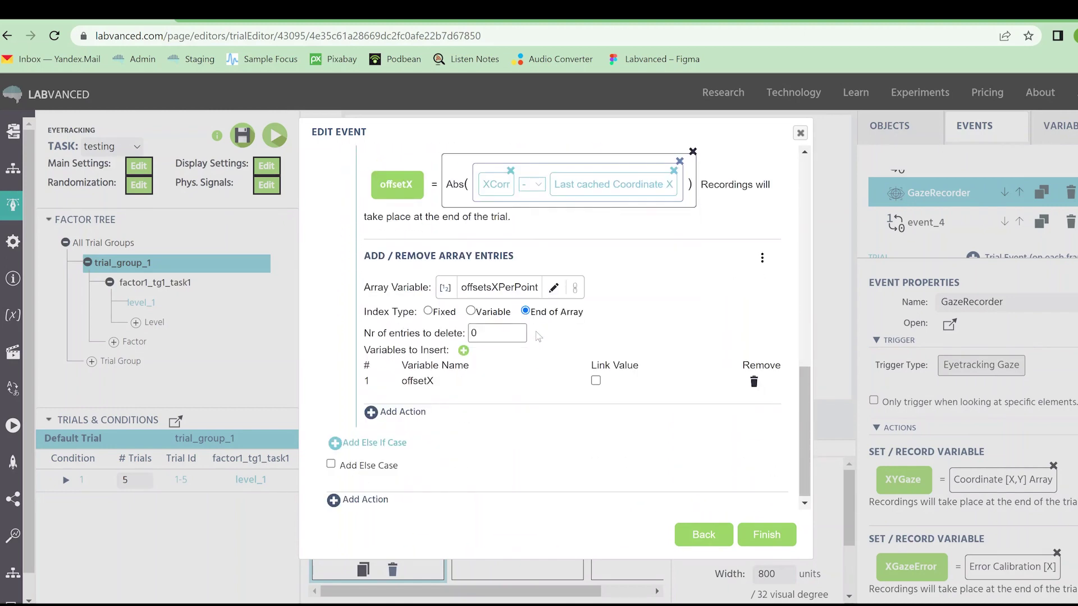
{"action": "scroll", "coordinate": [591, 329], "scroll_direction": "down", "scroll_amount": 1}
{"action": "scroll", "coordinate": [591, 330], "scroll_direction": "up", "scroll_amount": 5}
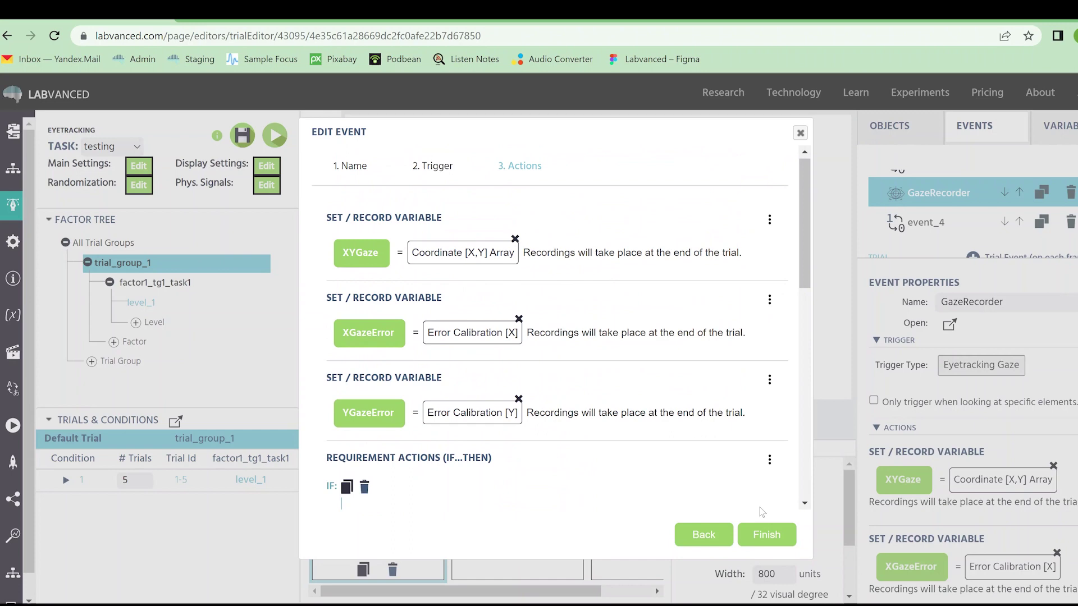
Save GazeRecorder, inspect event_4 averaging offsets into meanOffsetPerPoint, then reselect GazeRecorder
{"action": "left_click", "coordinate": [766, 534]}
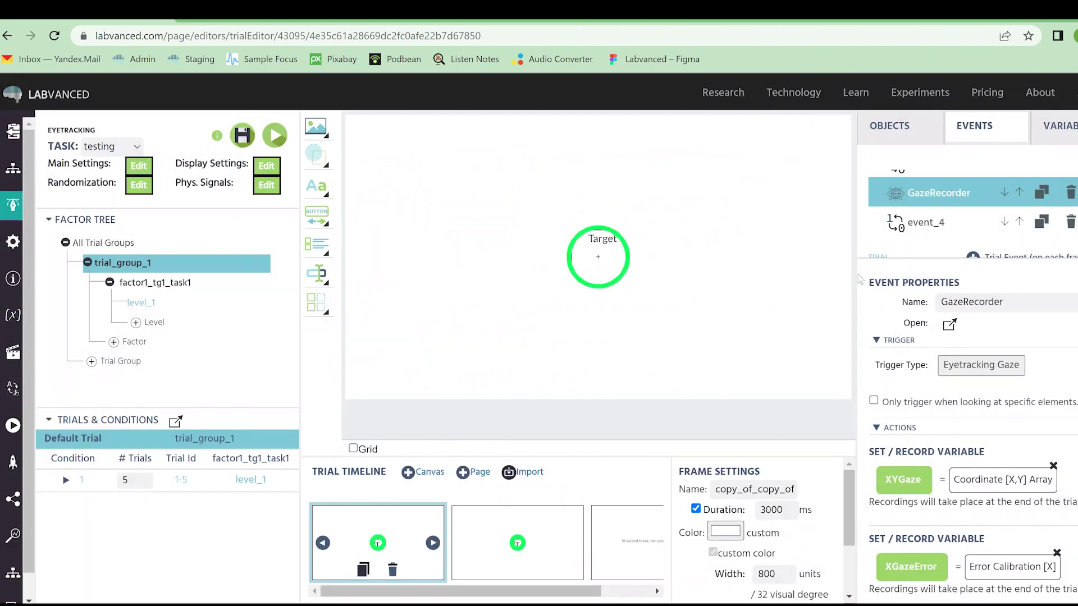
{"action": "left_click", "coordinate": [929, 223]}
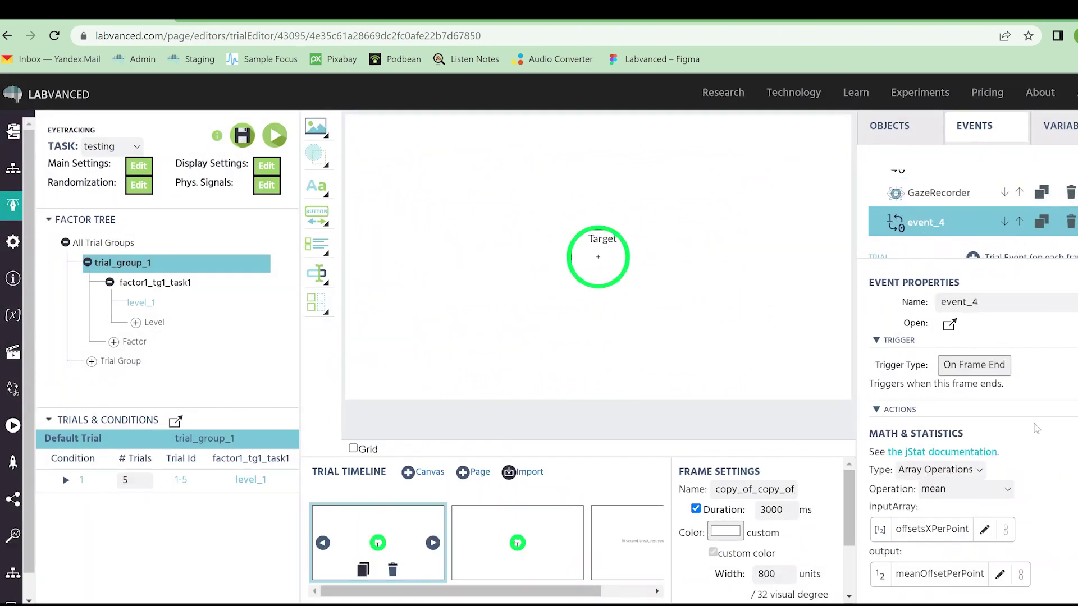
{"action": "scroll", "coordinate": [1016, 403], "scroll_direction": "down", "scroll_amount": 1}
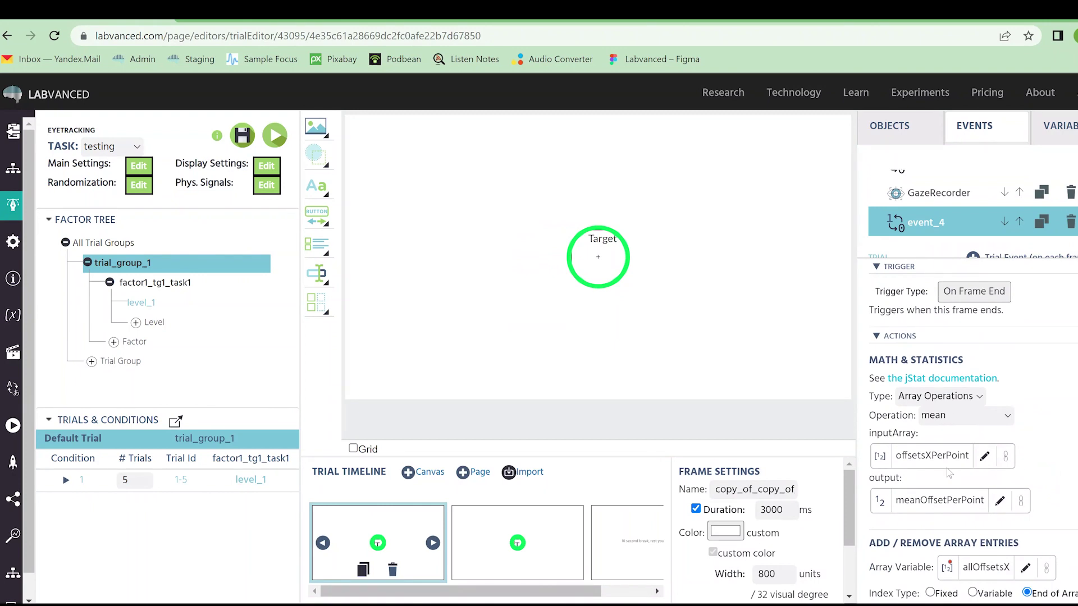
{"action": "scroll", "coordinate": [954, 471], "scroll_direction": "down", "scroll_amount": 4}
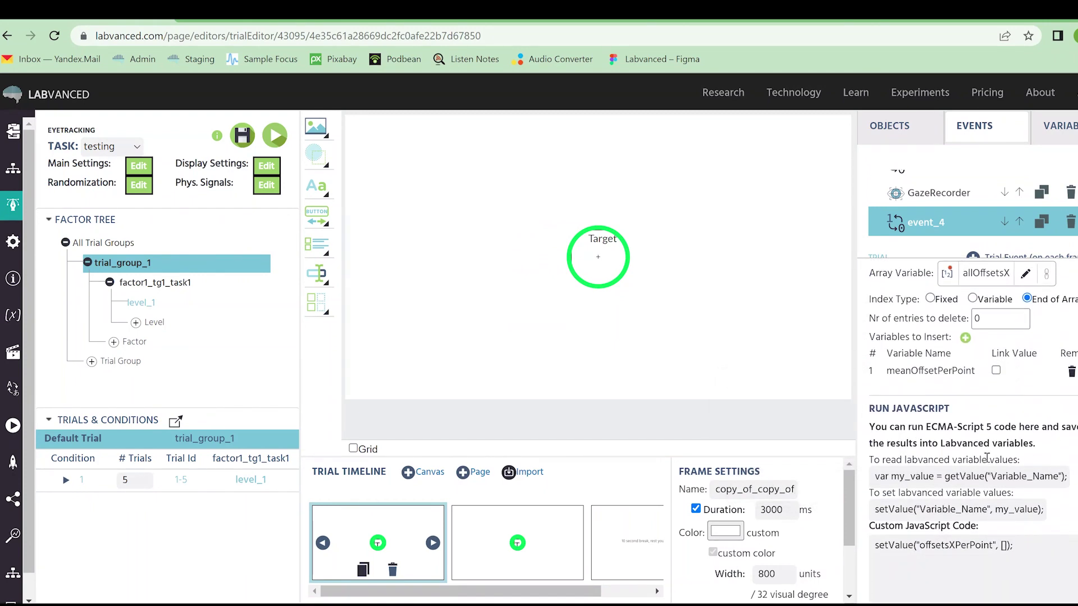
{"action": "scroll", "coordinate": [986, 458], "scroll_direction": "up", "scroll_amount": 5}
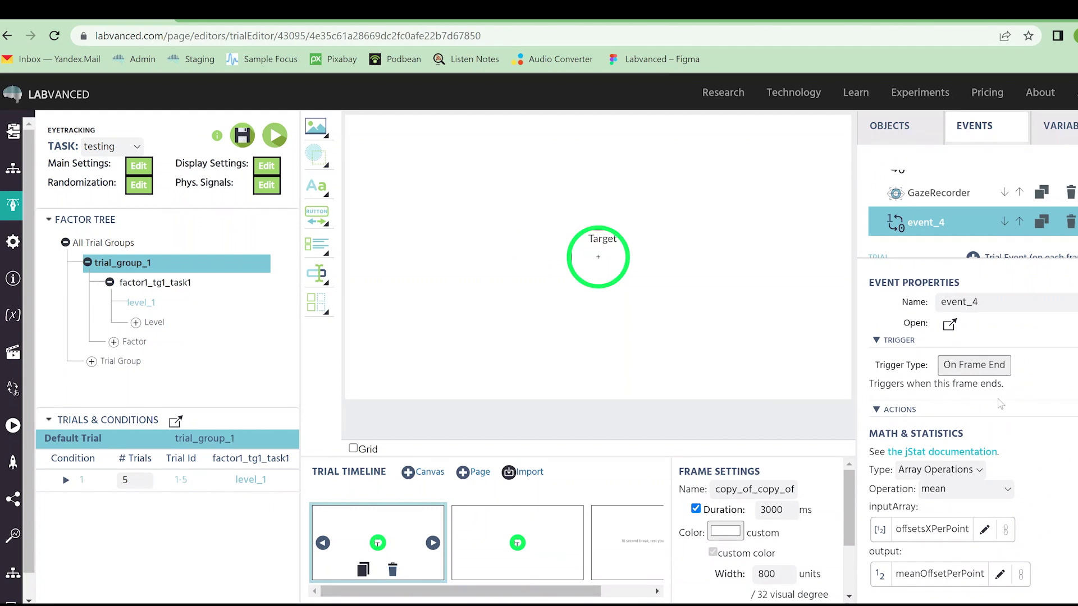
{"action": "left_click", "coordinate": [936, 202]}
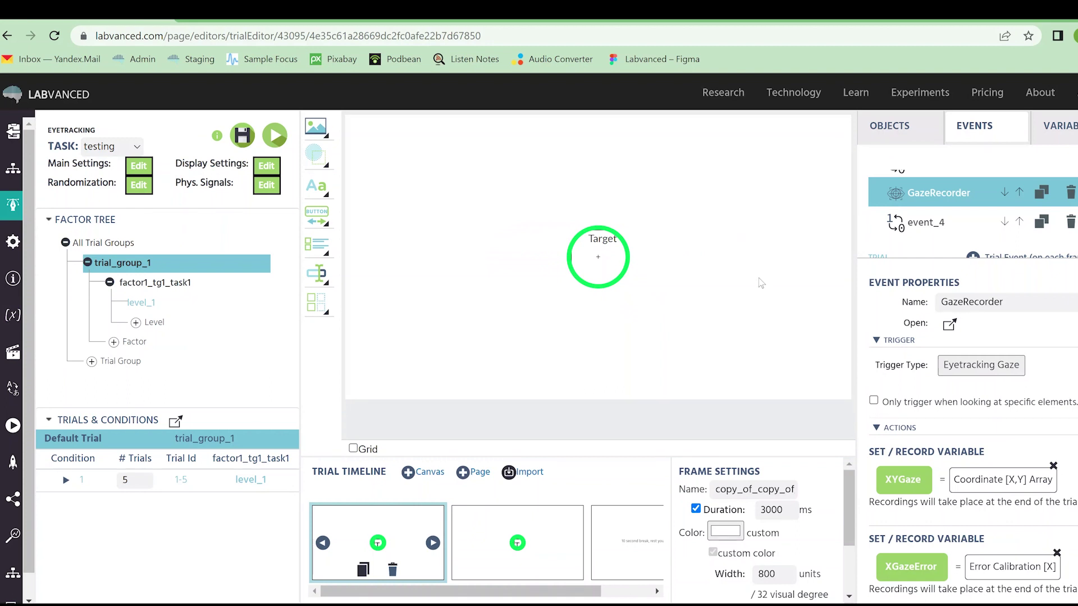
Create a new frame event triggered by Physiological Signals > Eyetracking Gaze
{"action": "scroll", "coordinate": [981, 213], "scroll_direction": "up", "scroll_amount": 3}
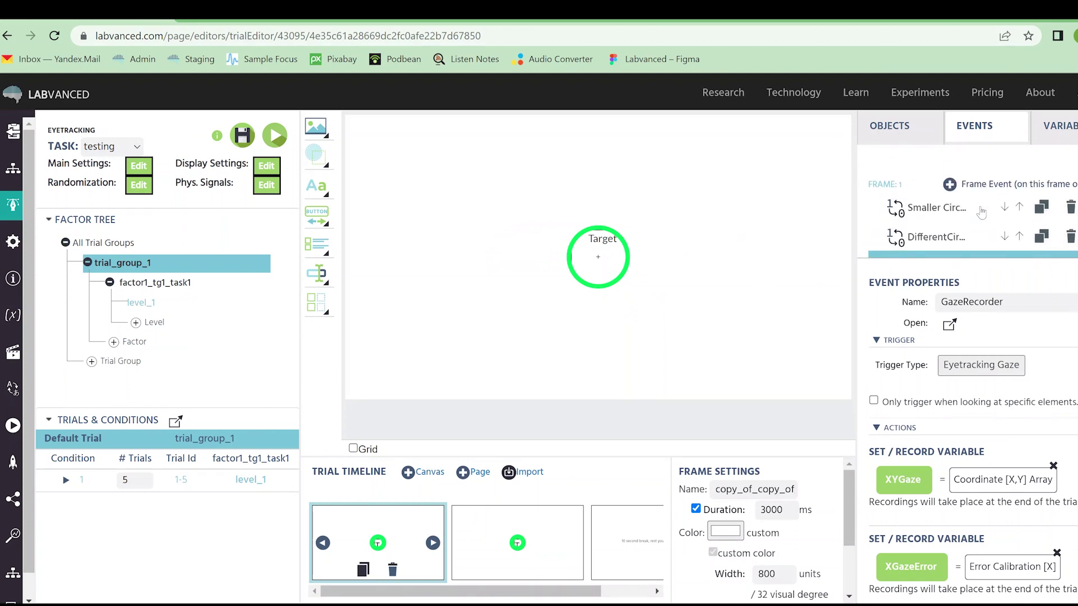
{"action": "left_click", "coordinate": [950, 186]}
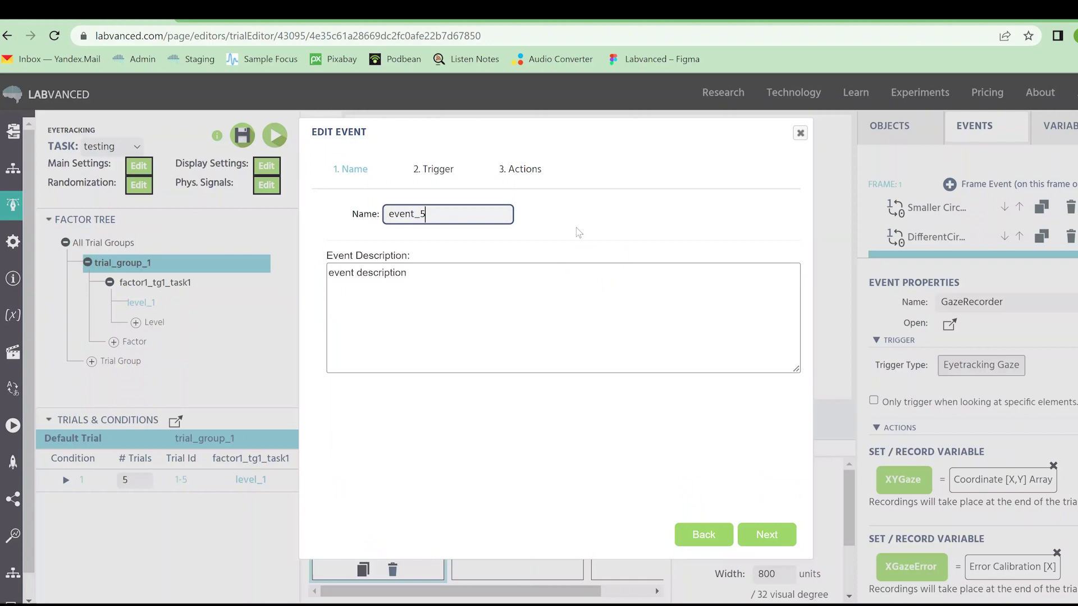
{"action": "left_click", "coordinate": [767, 534]}
{"action": "left_click", "coordinate": [415, 214]}
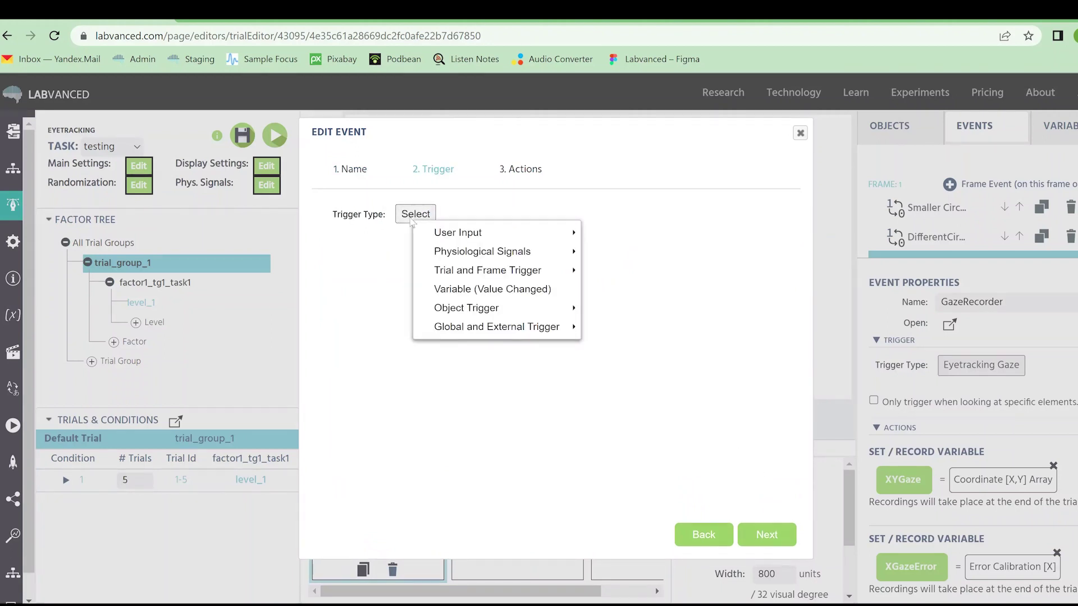
{"action": "mouse_move", "coordinate": [506, 251]}
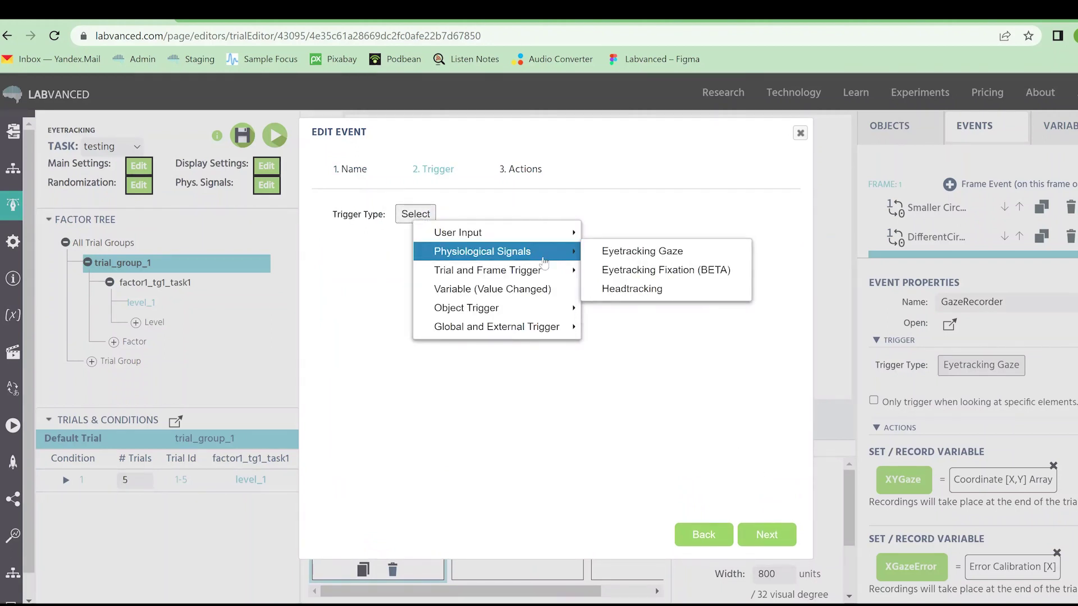
{"action": "left_click", "coordinate": [609, 252]}
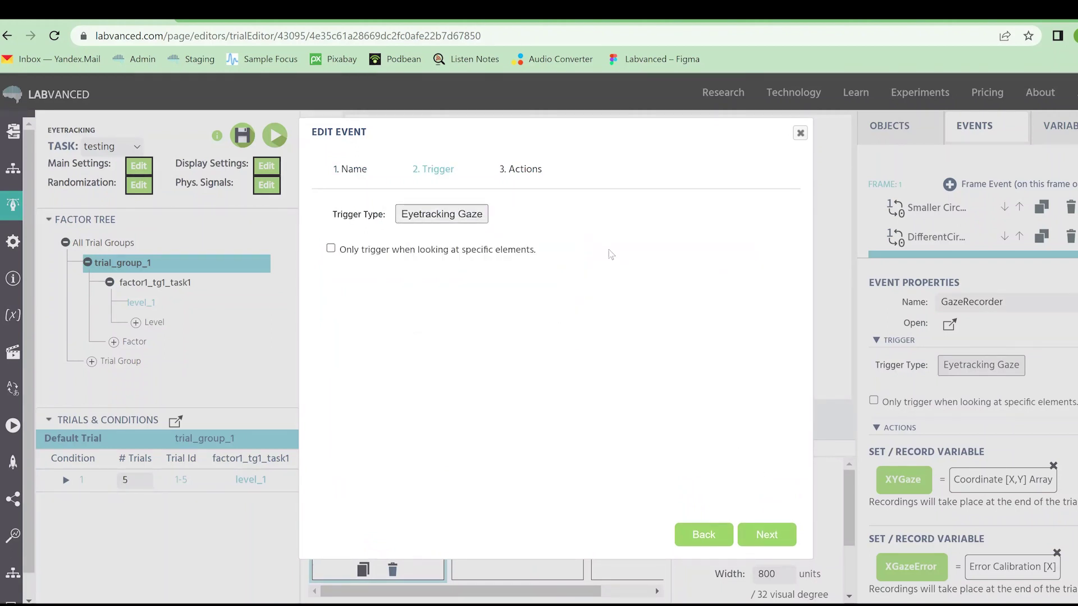
{"action": "left_click", "coordinate": [764, 536]}
Add an empty Set / Record Variable action to the event
{"action": "left_click", "coordinate": [373, 212]}
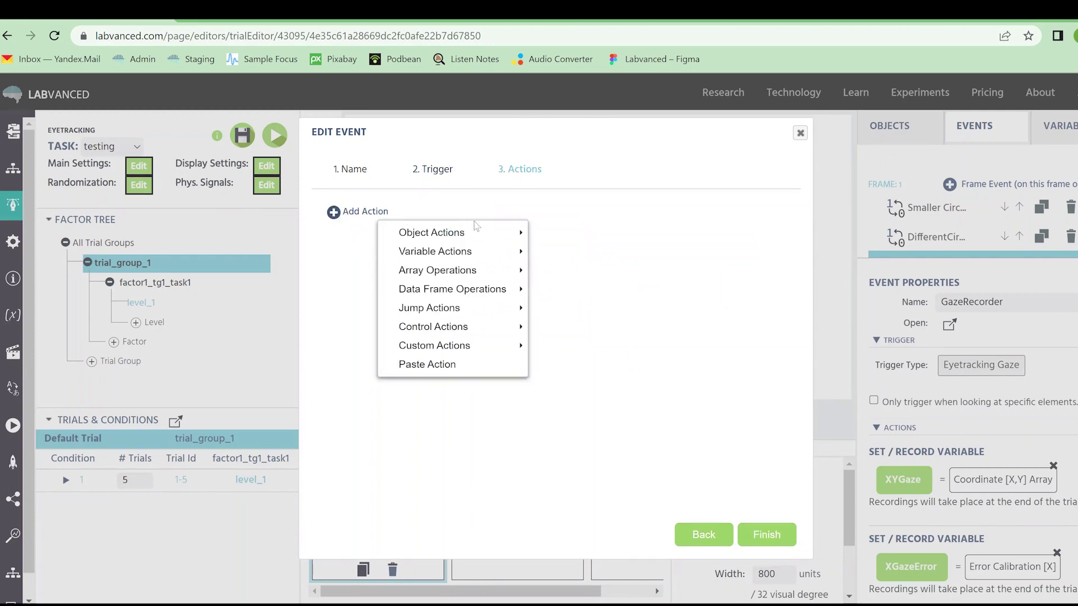
{"action": "mouse_move", "coordinate": [489, 256]}
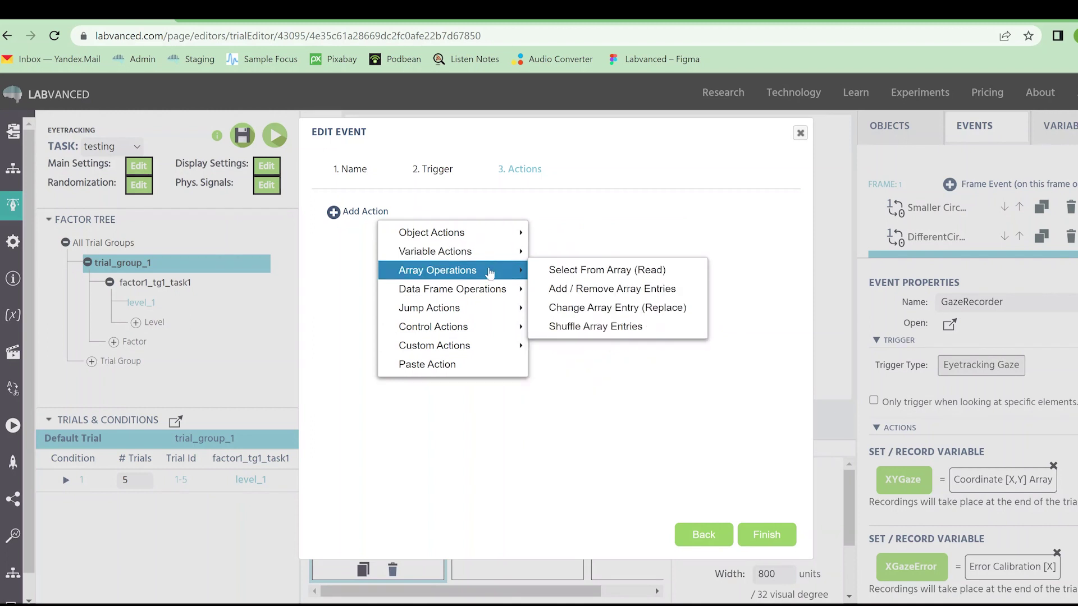
{"action": "mouse_move", "coordinate": [486, 299]}
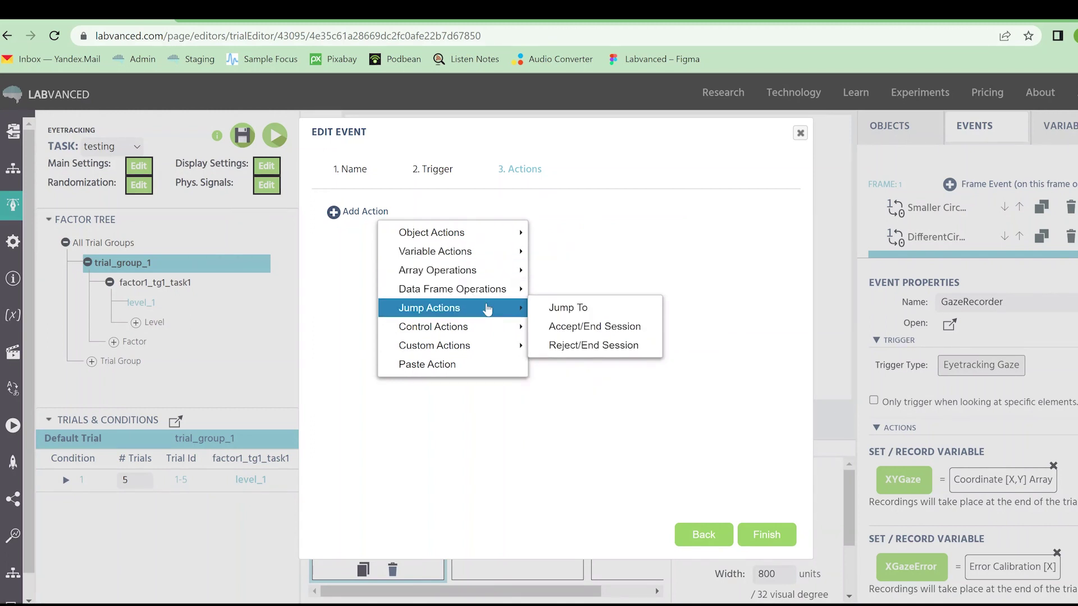
{"action": "mouse_move", "coordinate": [481, 351]}
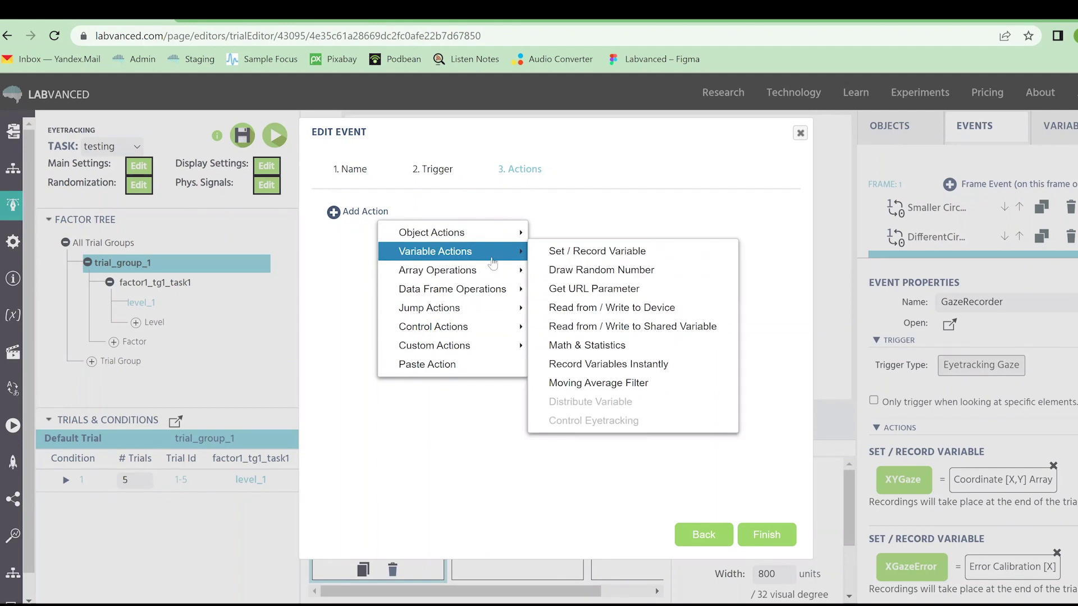
{"action": "left_click", "coordinate": [579, 254]}
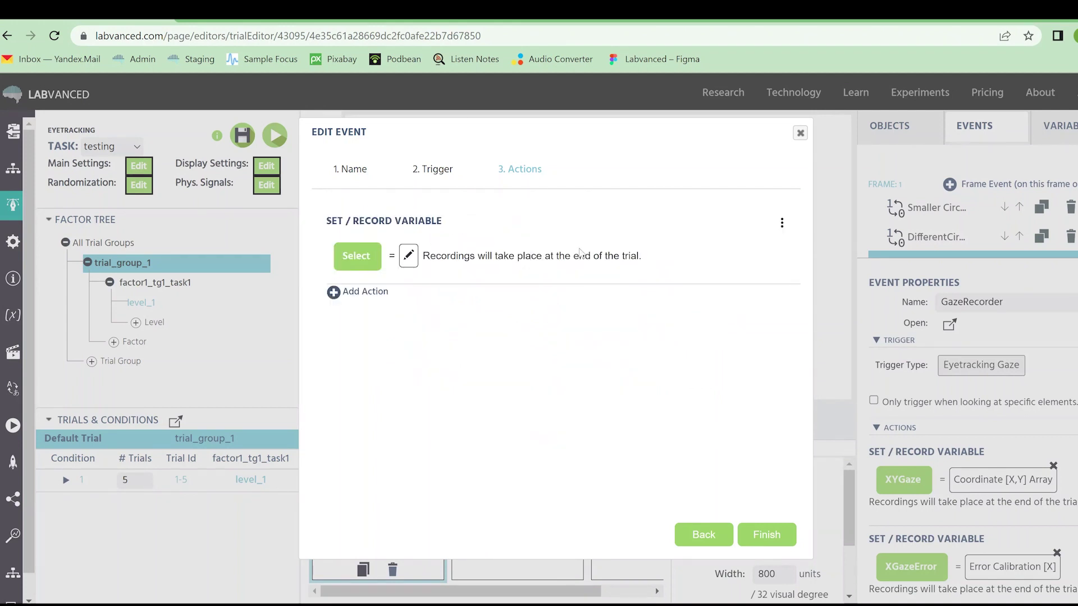
{"action": "left_click", "coordinate": [409, 257]}
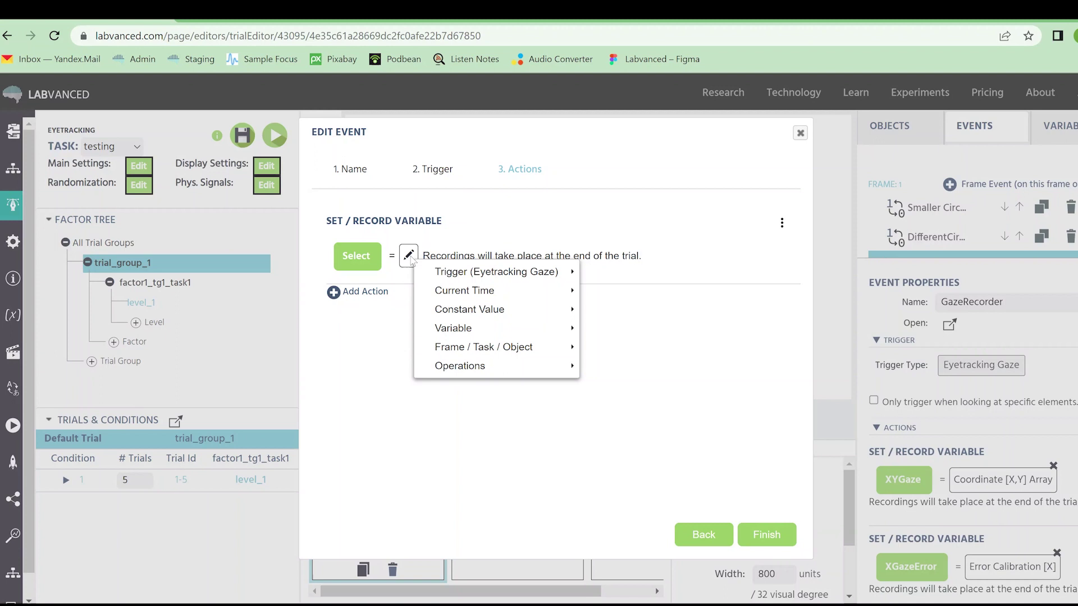
{"action": "mouse_move", "coordinate": [505, 274]}
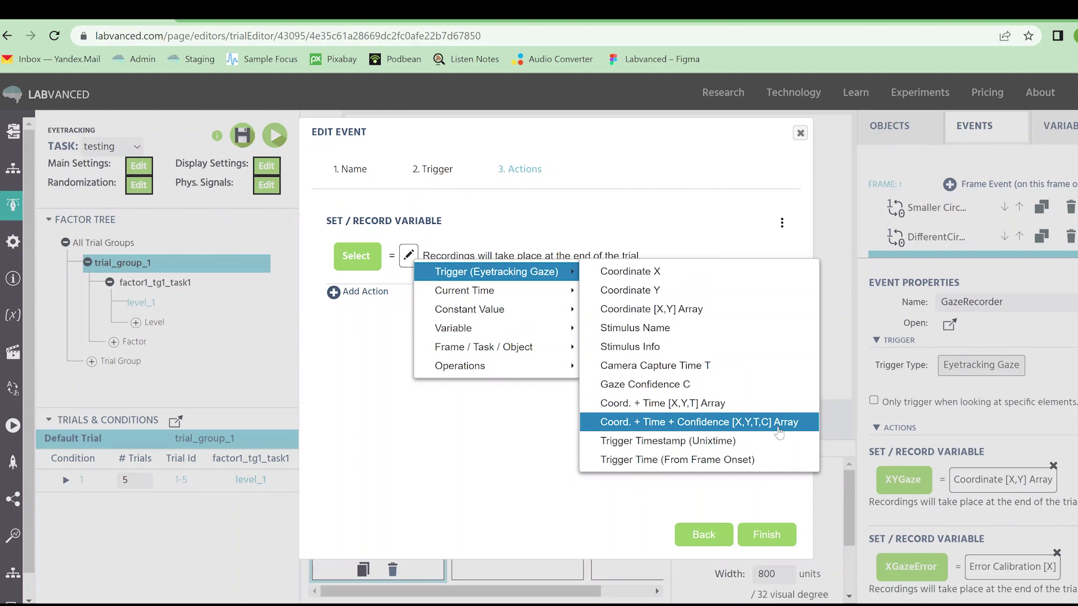
Discard the unfinished gaze event without saving and look over the task's Variables tab
{"action": "left_click", "coordinate": [528, 433]}
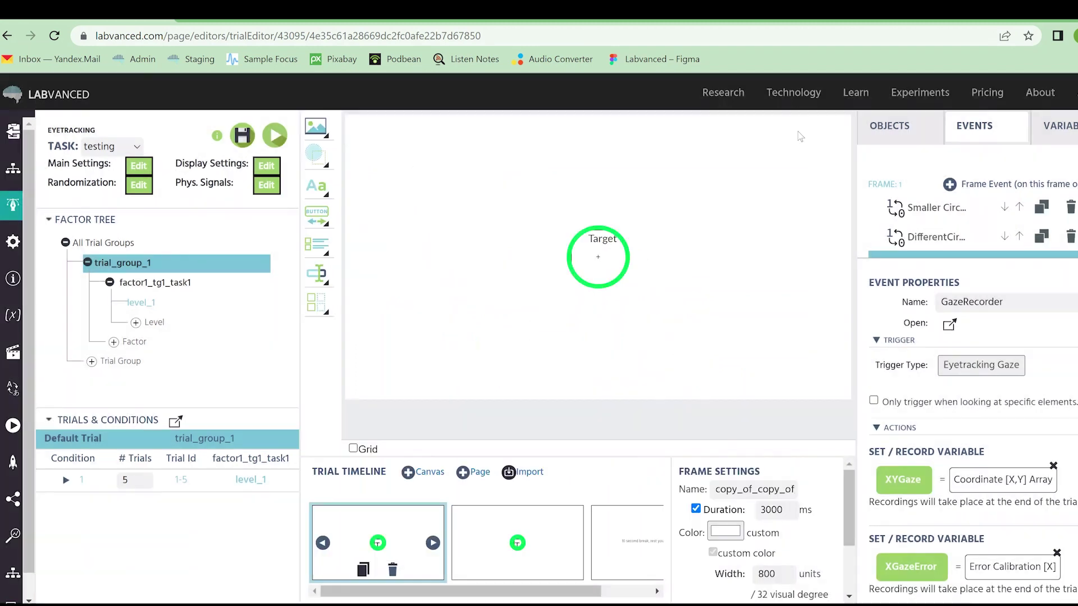
{"action": "left_click", "coordinate": [801, 132]}
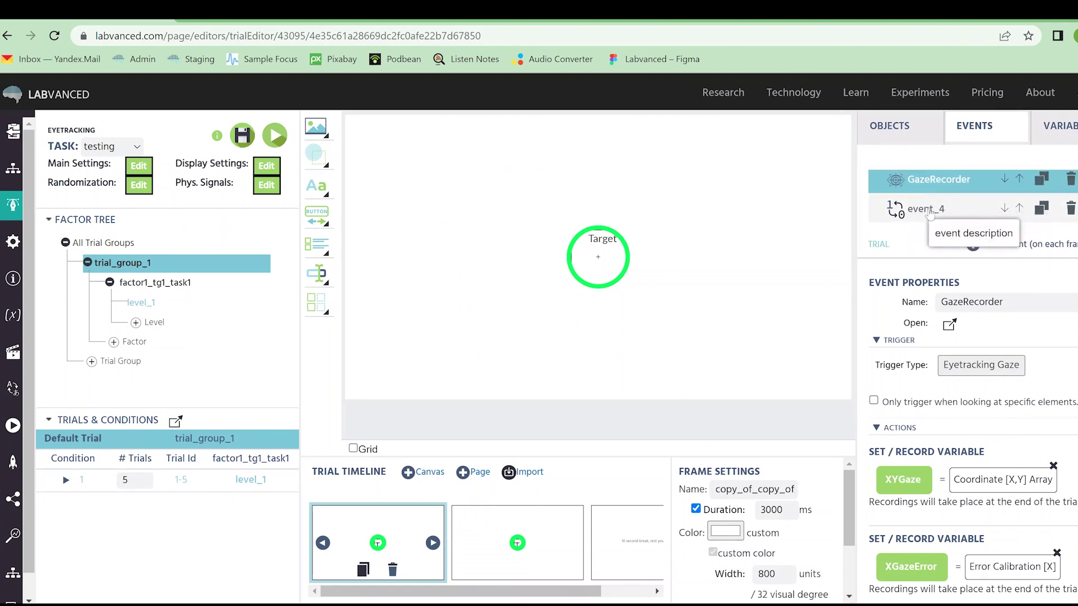
{"action": "scroll", "coordinate": [932, 210], "scroll_direction": "up", "scroll_amount": 3}
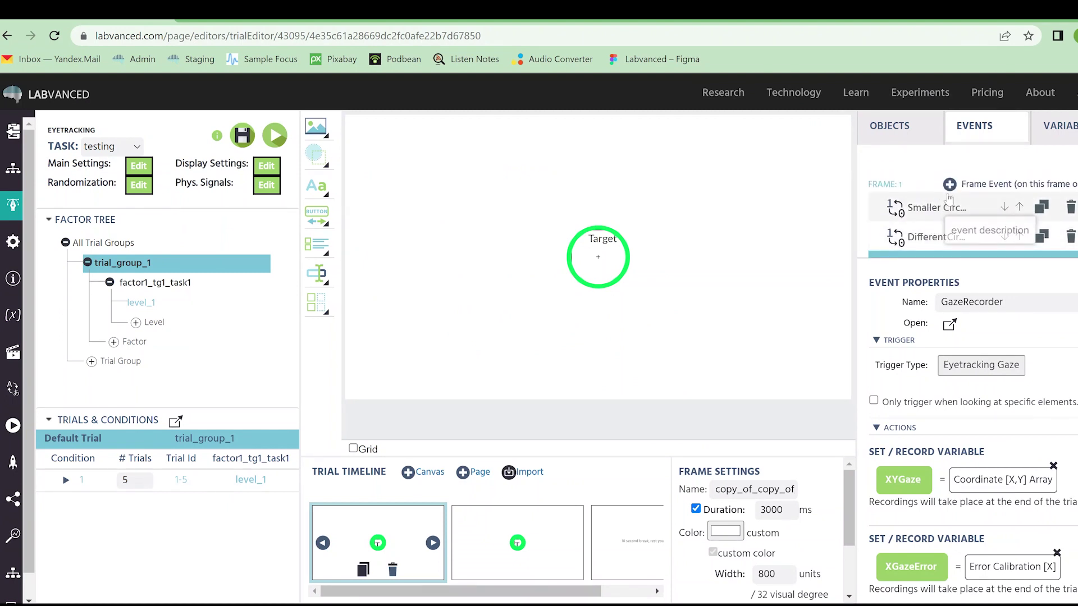
{"action": "left_click", "coordinate": [1060, 125]}
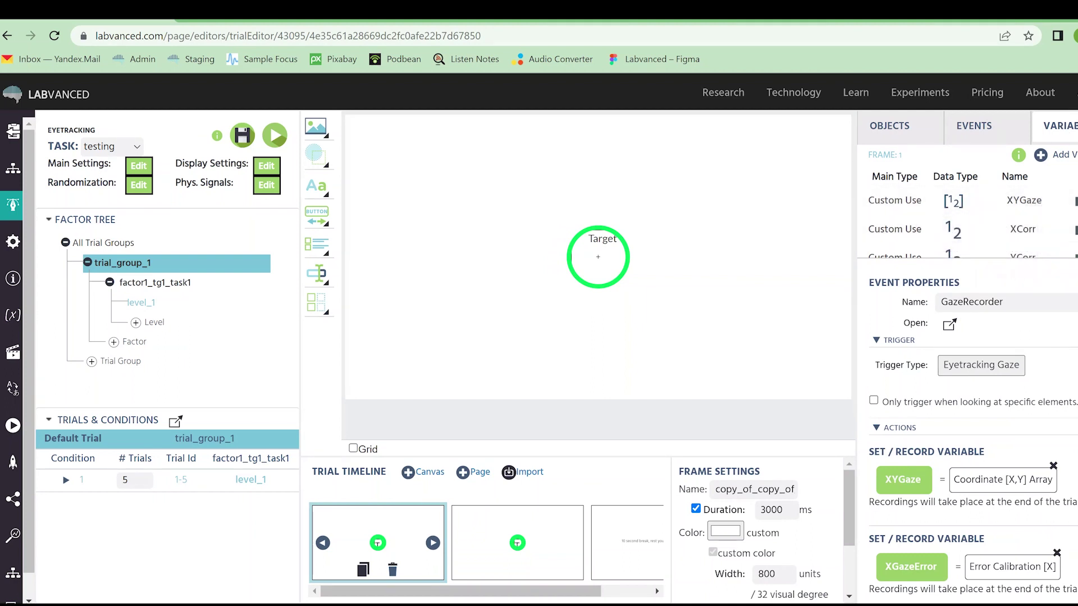
{"action": "scroll", "coordinate": [965, 227], "scroll_direction": "down", "scroll_amount": 2}
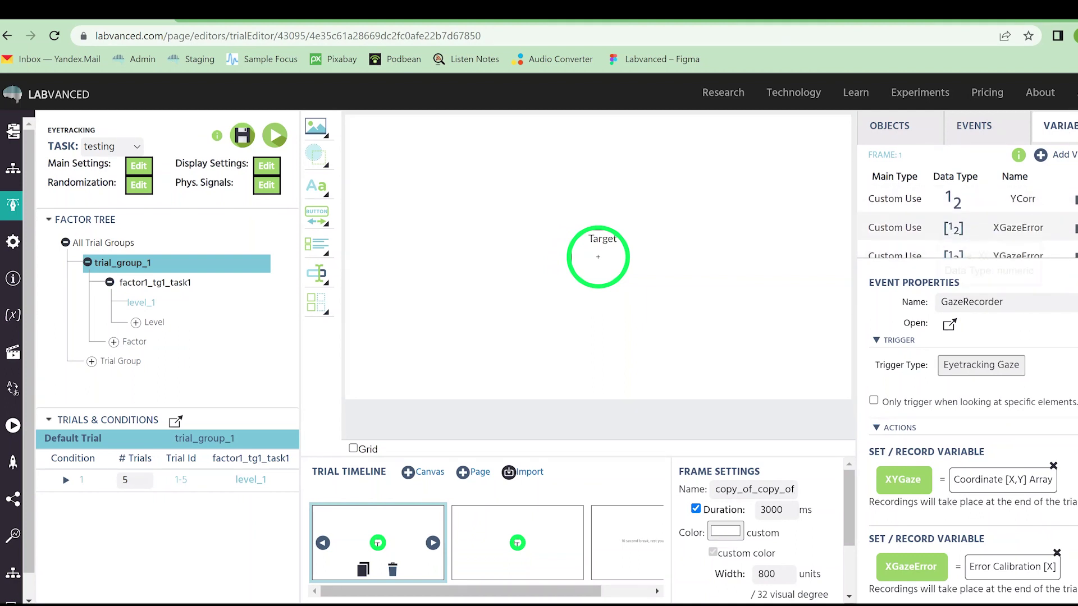
{"action": "scroll", "coordinate": [965, 227], "scroll_direction": "up", "scroll_amount": 2}
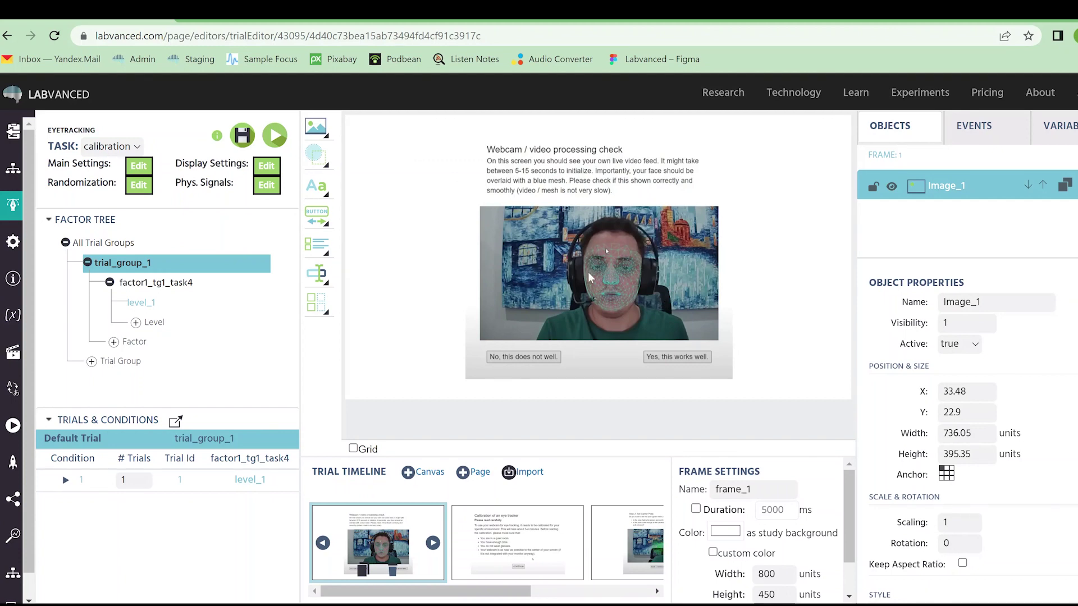
Show the second timeline frame, 'Calibration of an eye tracker' instructions, and scroll the timeline right
{"action": "left_click", "coordinate": [557, 542]}
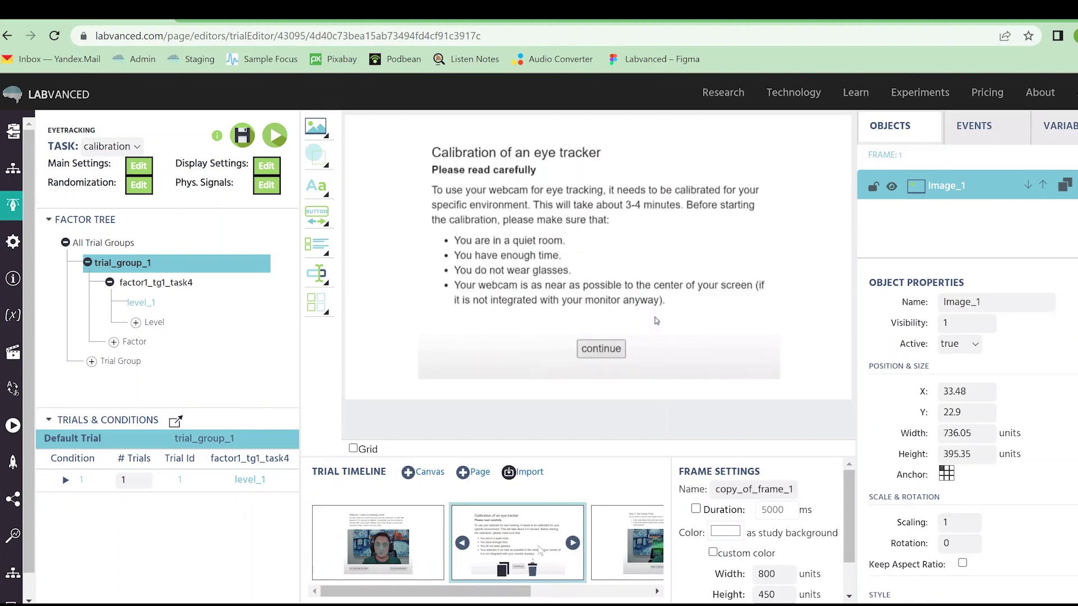
{"action": "left_click_drag", "start_coordinate": [514, 598], "coordinate": [599, 599]}
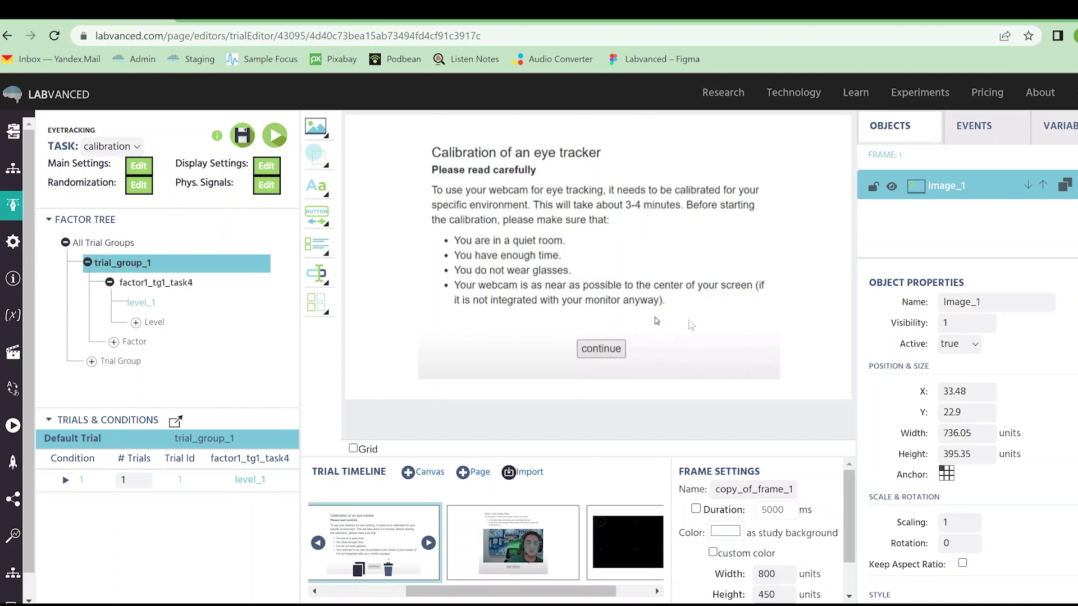
Display the 'Step 2: Set Center Pose' frame from the Trial Timeline
{"action": "left_click", "coordinate": [574, 525]}
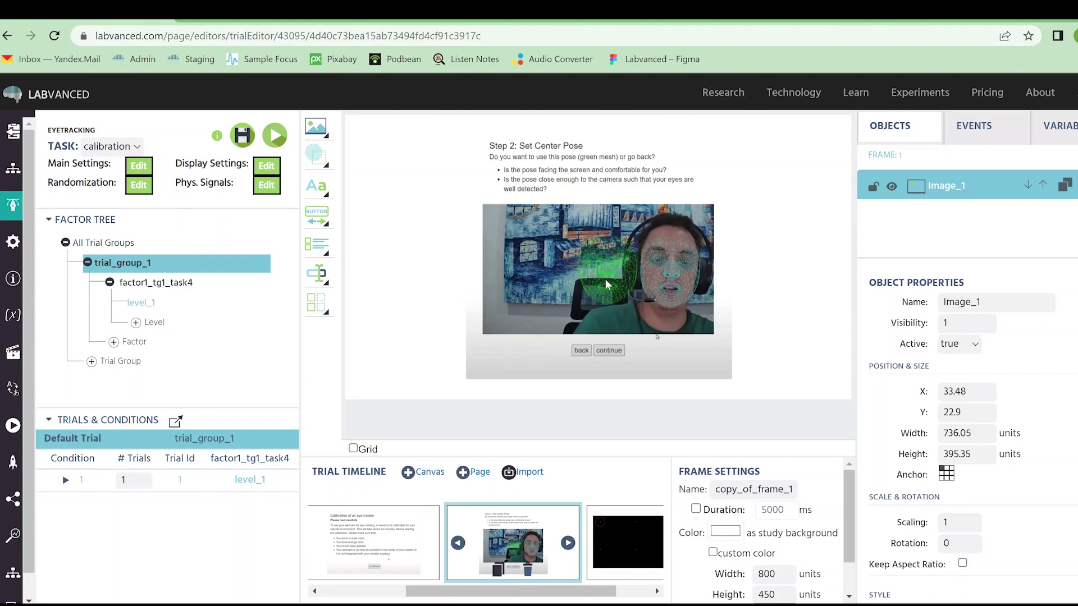
{"action": "scroll", "coordinate": [578, 583], "scroll_direction": "right", "scroll_amount": 2}
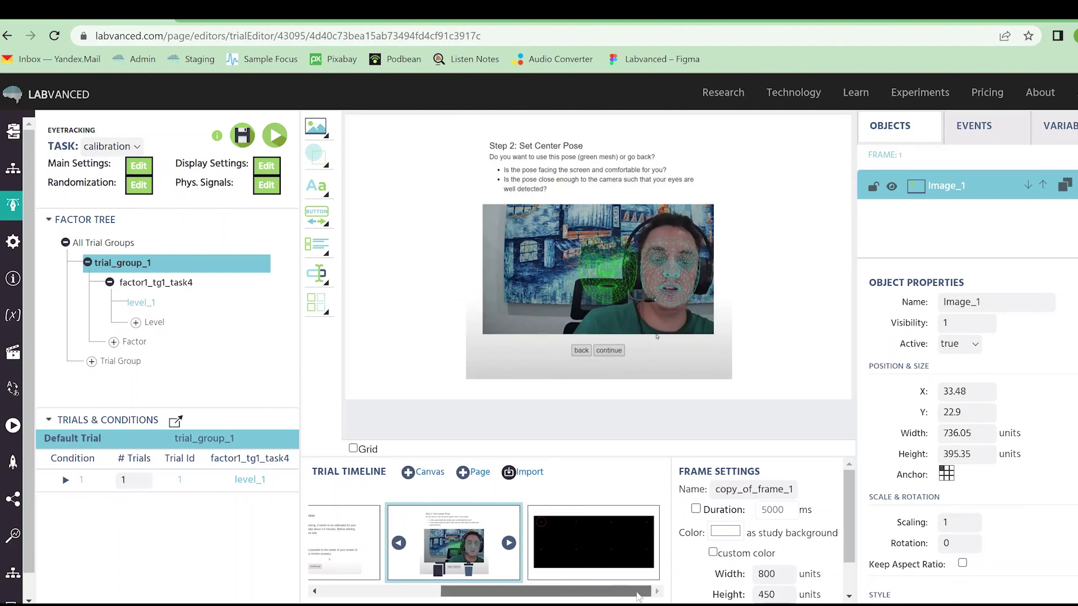
Display the black frame with the grid of calibration dots
{"action": "left_click", "coordinate": [634, 561]}
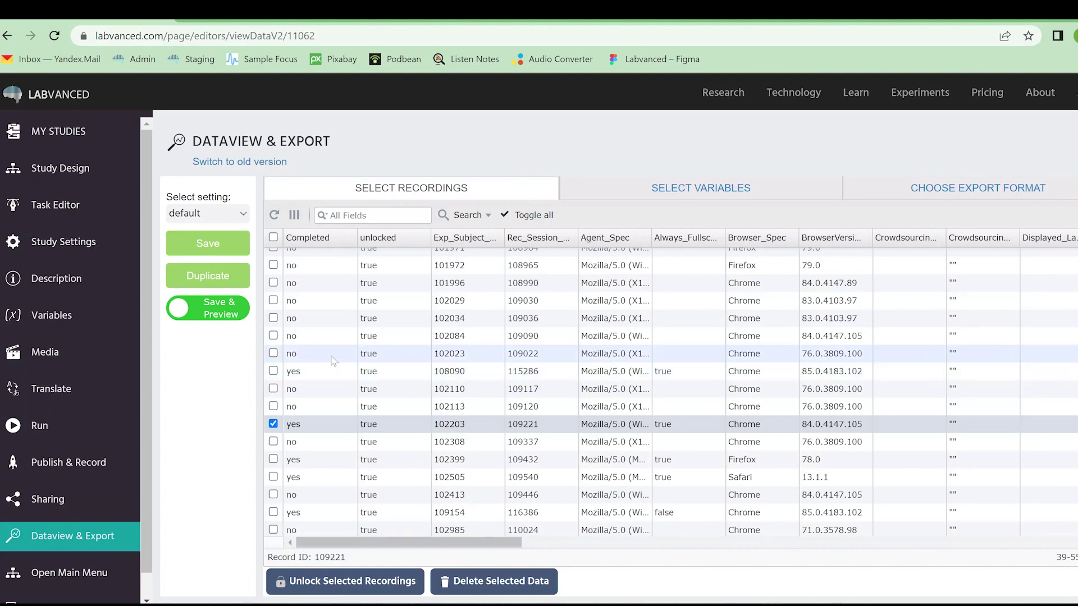
{"action": "scroll", "coordinate": [376, 350], "scroll_direction": "down", "scroll_amount": 5}
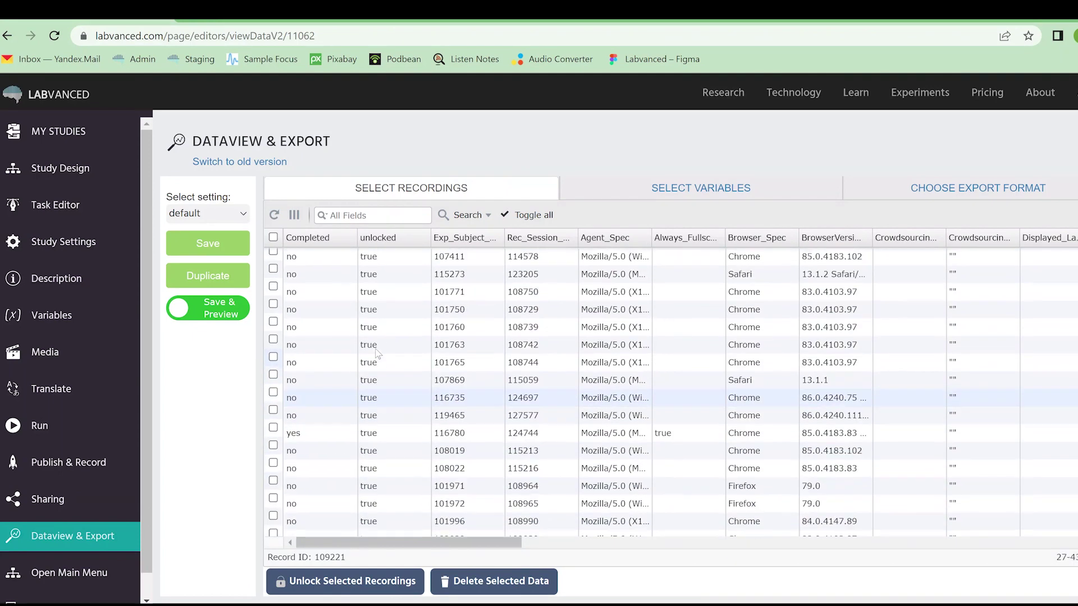
{"action": "scroll", "coordinate": [376, 350], "scroll_direction": "up", "scroll_amount": 1}
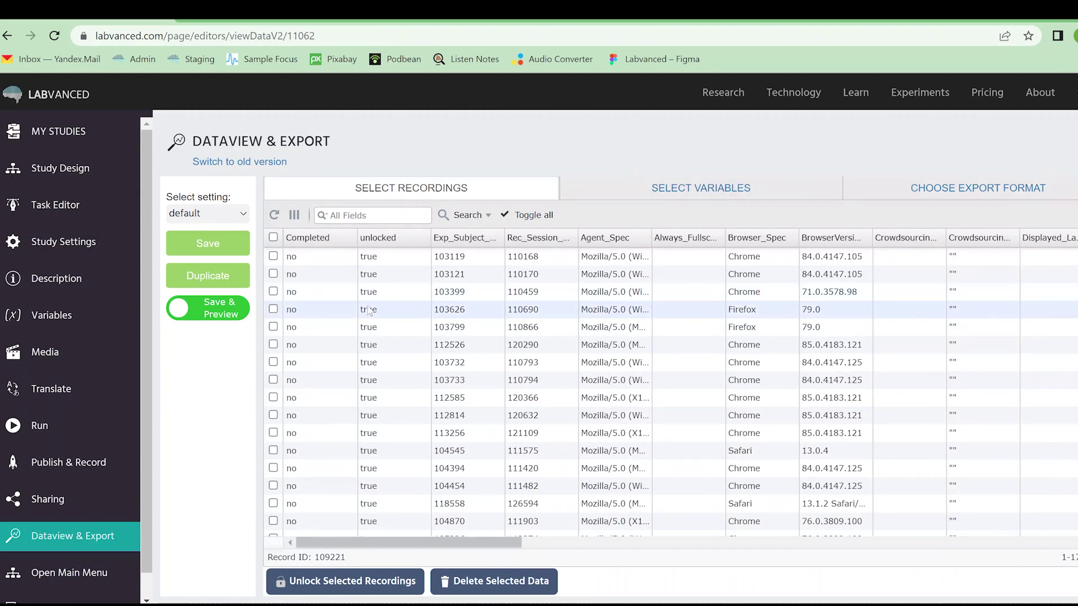
{"action": "scroll", "coordinate": [373, 312], "scroll_direction": "down", "scroll_amount": 4}
{"action": "scroll", "coordinate": [373, 314], "scroll_direction": "down", "scroll_amount": 10}
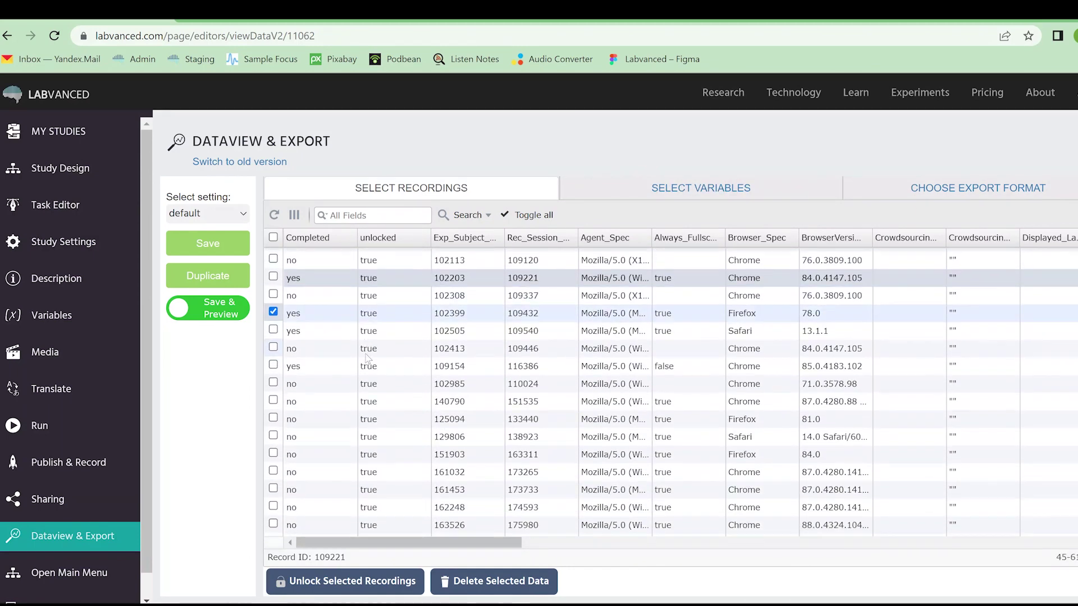
{"action": "scroll", "coordinate": [311, 307], "scroll_direction": "up", "scroll_amount": 1}
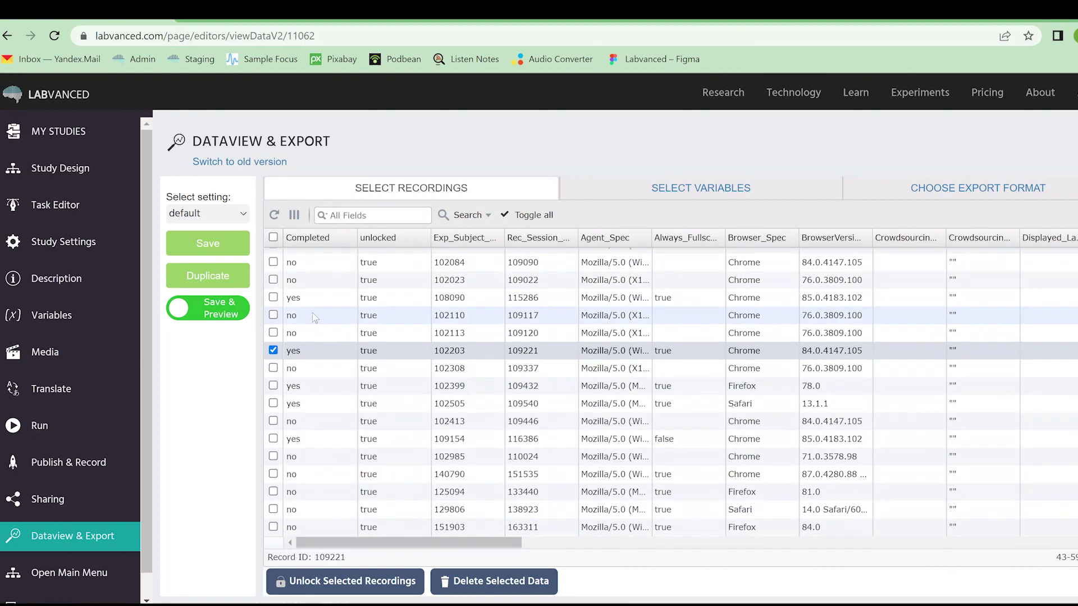
Preview Session_109221's sessions.csv columns, then switch to its trials.csv table
{"action": "left_click", "coordinate": [179, 312]}
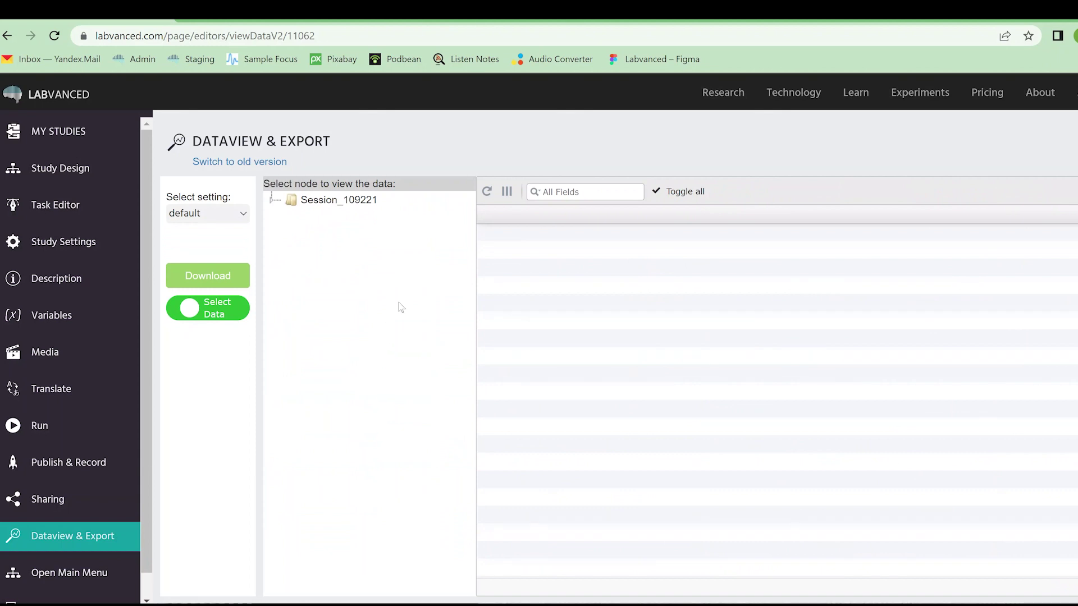
{"action": "left_click", "coordinate": [359, 201]}
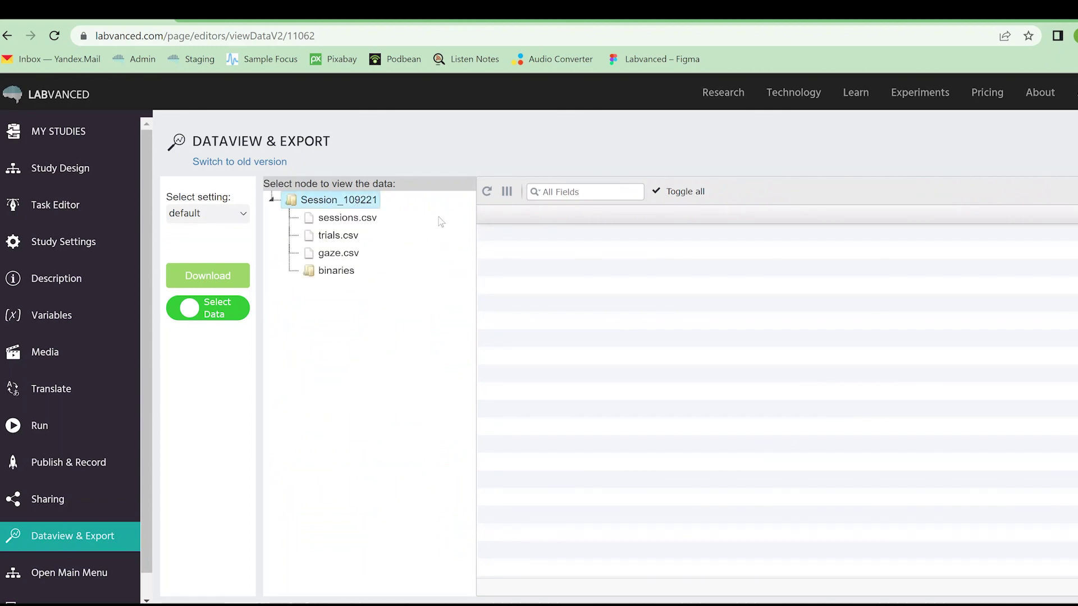
{"action": "left_click", "coordinate": [365, 222]}
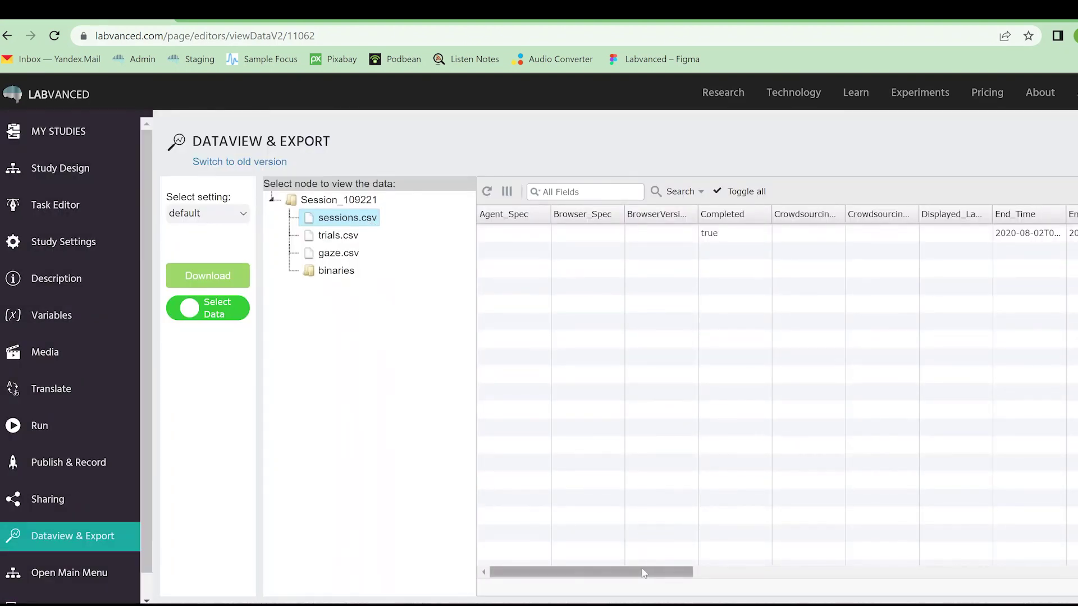
{"action": "left_click_drag", "start_coordinate": [647, 571], "coordinate": [916, 571]}
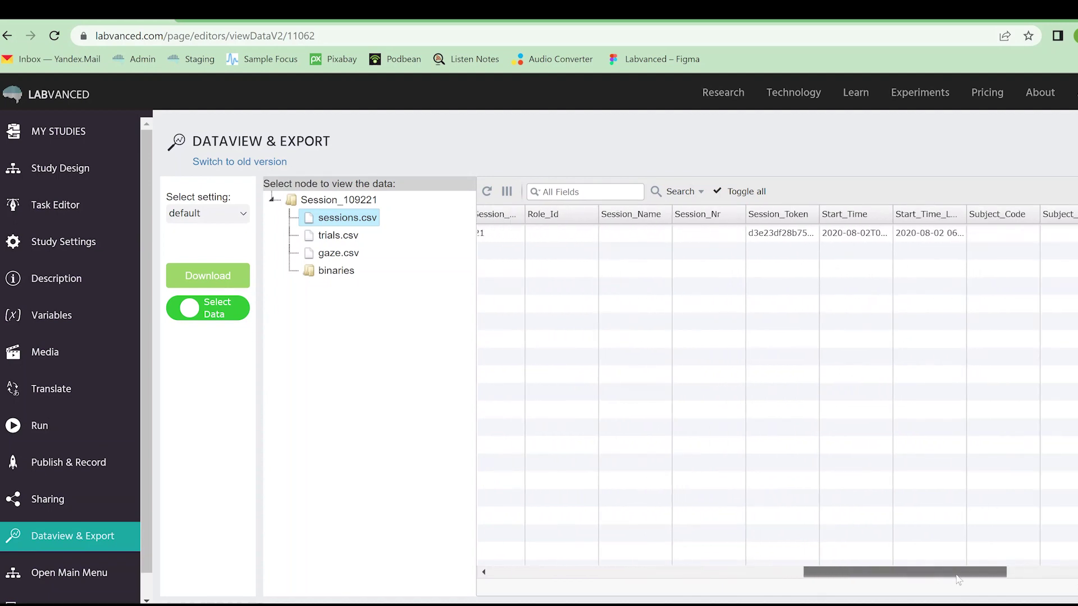
{"action": "scroll", "coordinate": [555, 551], "scroll_direction": "left", "scroll_amount": 10}
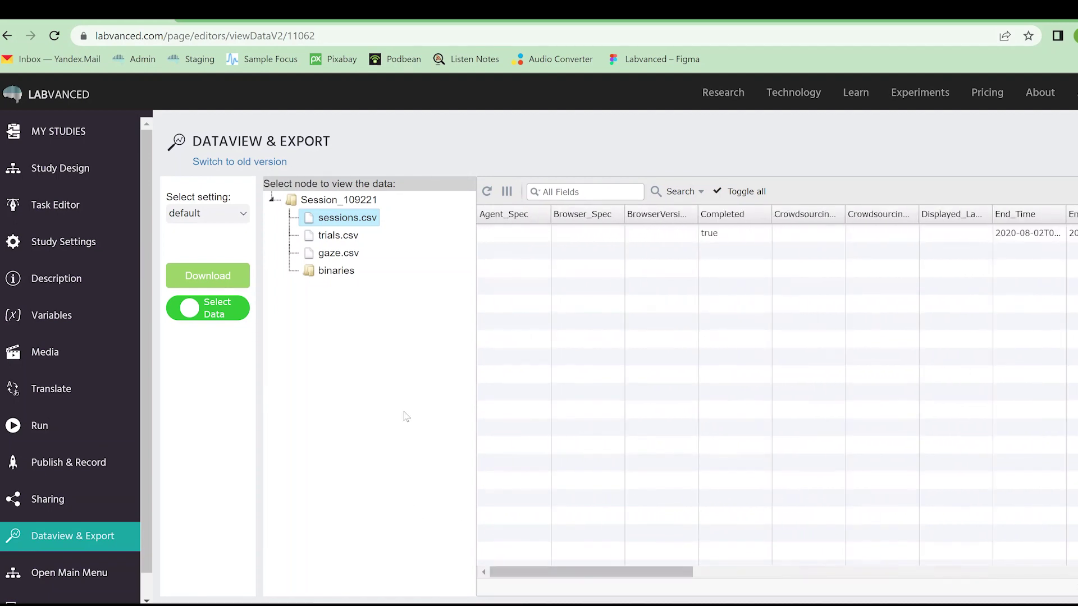
{"action": "left_click", "coordinate": [335, 236]}
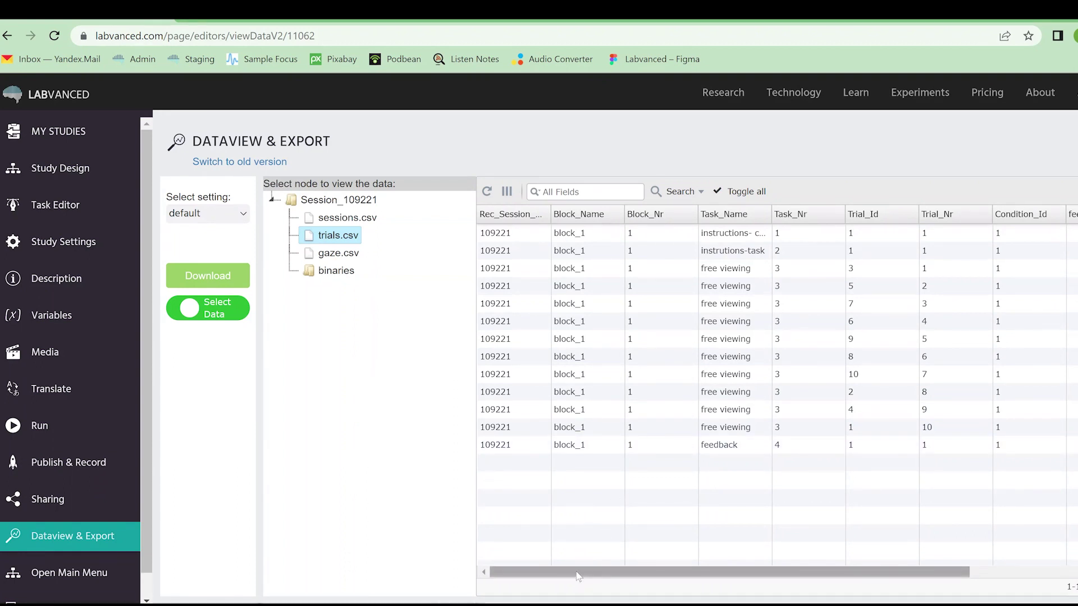
{"action": "left_click_drag", "start_coordinate": [578, 577], "coordinate": [665, 571]}
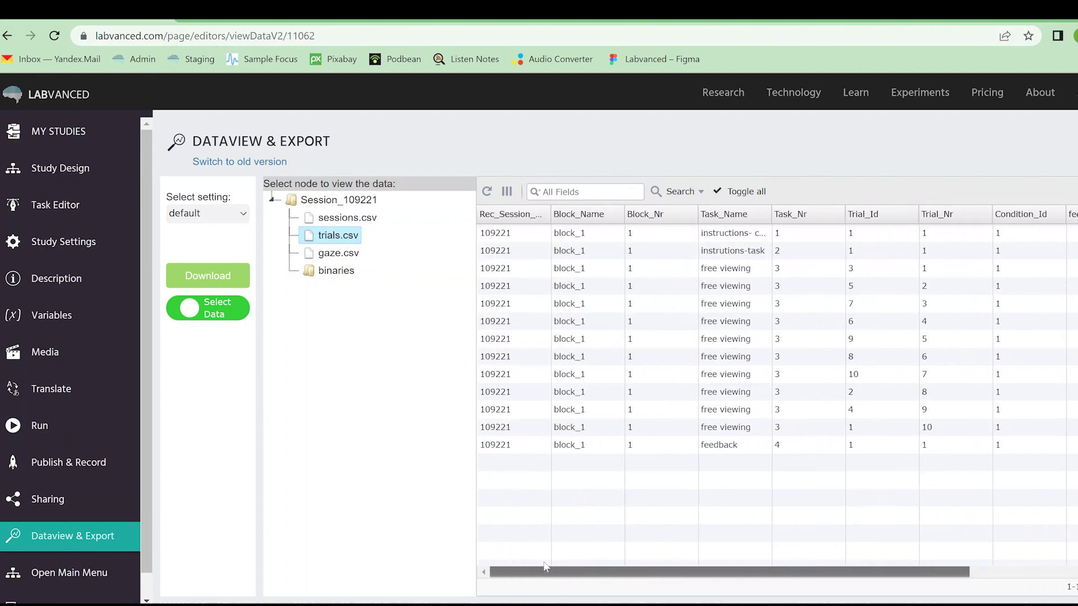
Browse session 109221's gaze.csv rows and narrow the timestamp column
{"action": "left_click", "coordinate": [352, 256]}
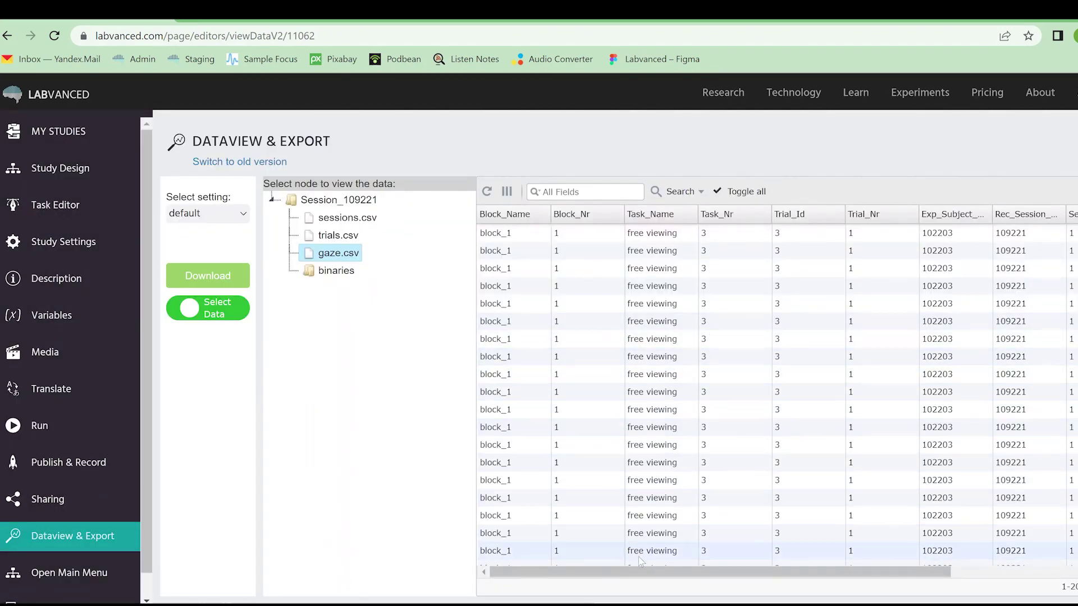
{"action": "left_click_drag", "start_coordinate": [665, 571], "coordinate": [802, 571]}
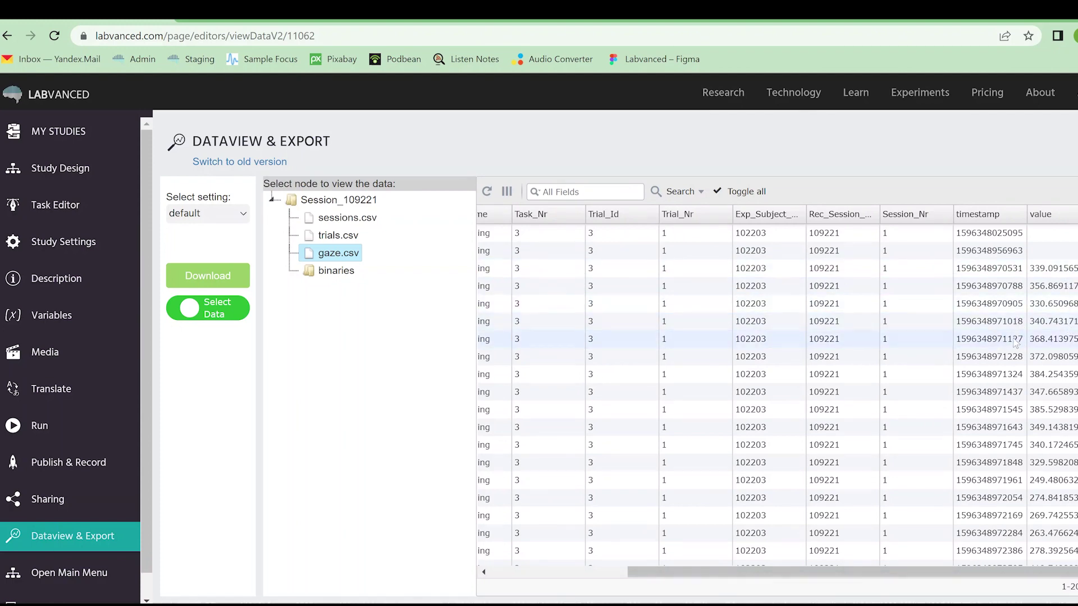
{"action": "scroll", "coordinate": [944, 331], "scroll_direction": "down", "scroll_amount": 2}
{"action": "scroll", "coordinate": [945, 330], "scroll_direction": "down", "scroll_amount": 12}
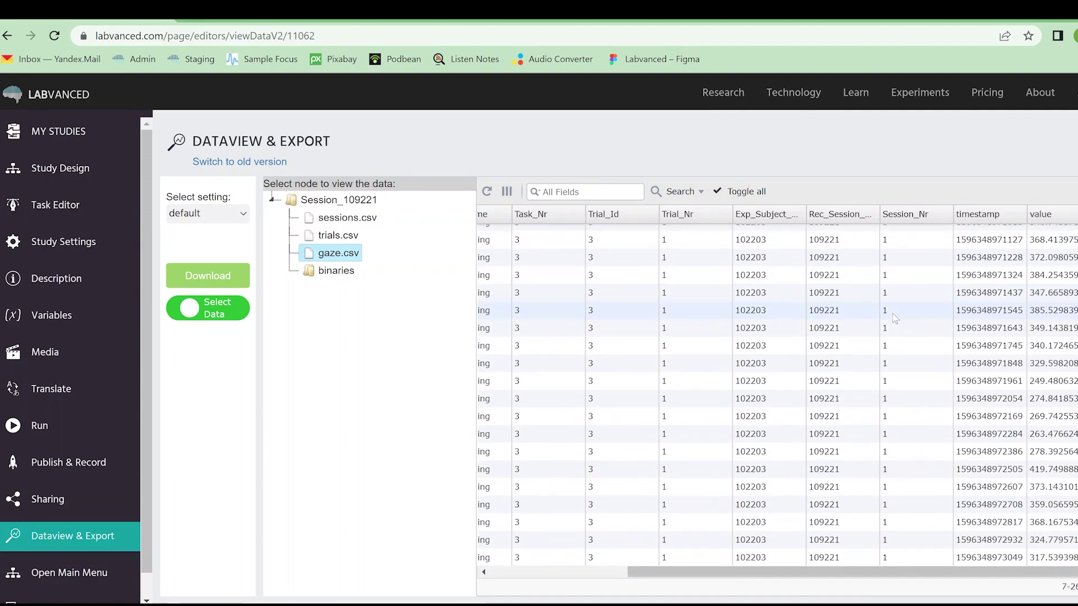
{"action": "scroll", "coordinate": [910, 312], "scroll_direction": "down", "scroll_amount": 20}
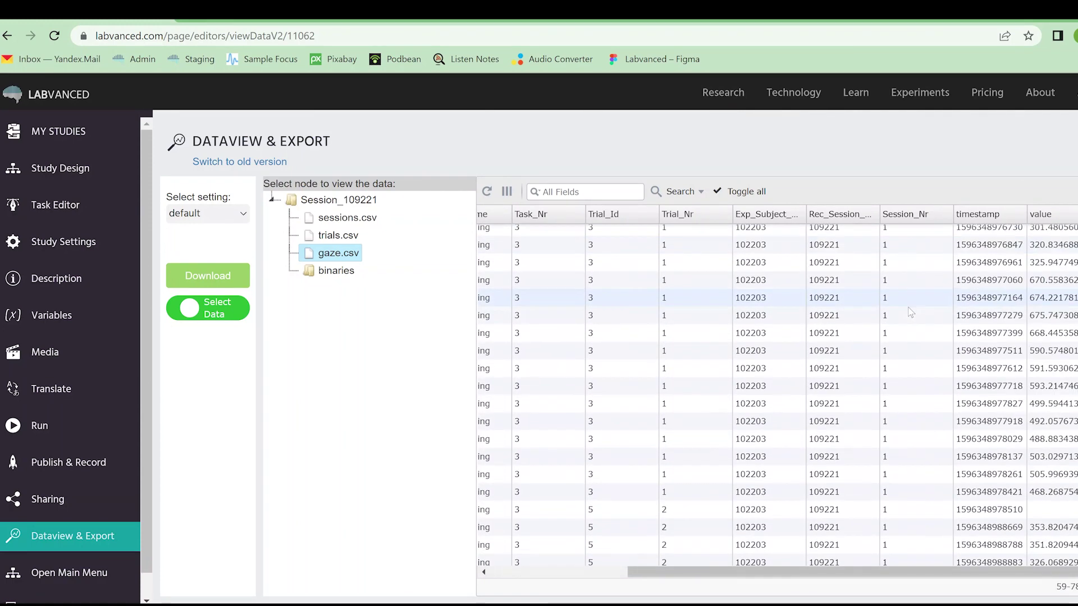
{"action": "scroll", "coordinate": [904, 315], "scroll_direction": "down", "scroll_amount": 20}
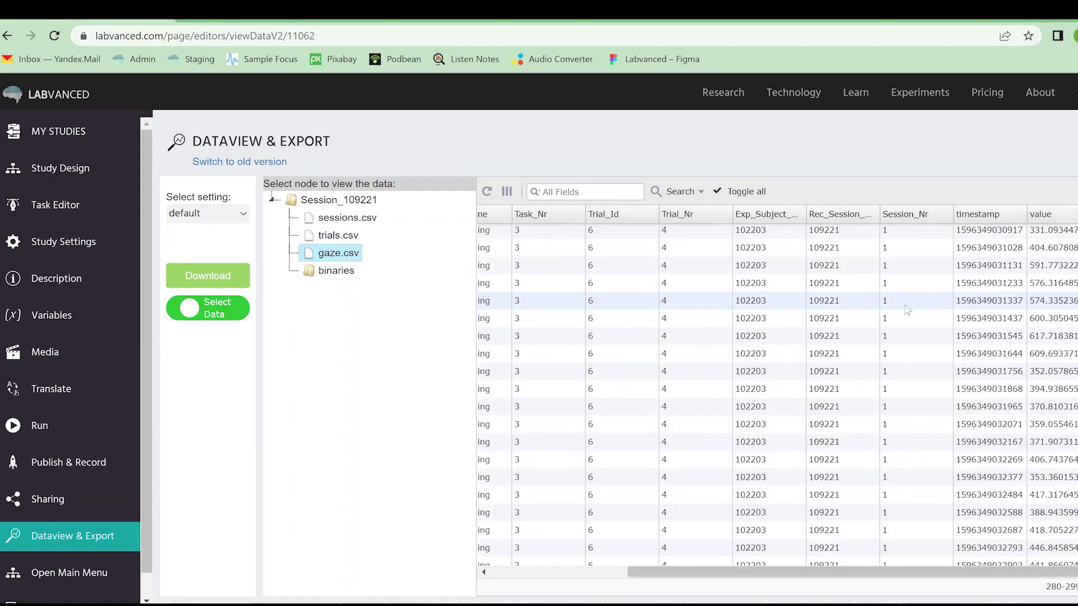
{"action": "scroll", "coordinate": [907, 310], "scroll_direction": "down", "scroll_amount": 14}
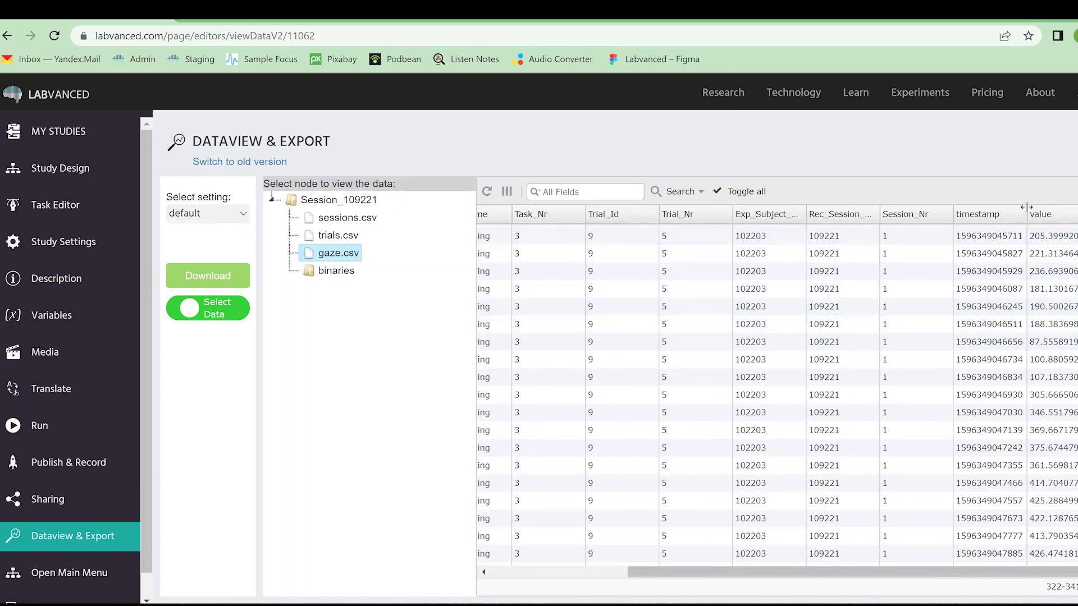
{"action": "left_click_drag", "start_coordinate": [1027, 214], "coordinate": [974, 270]}
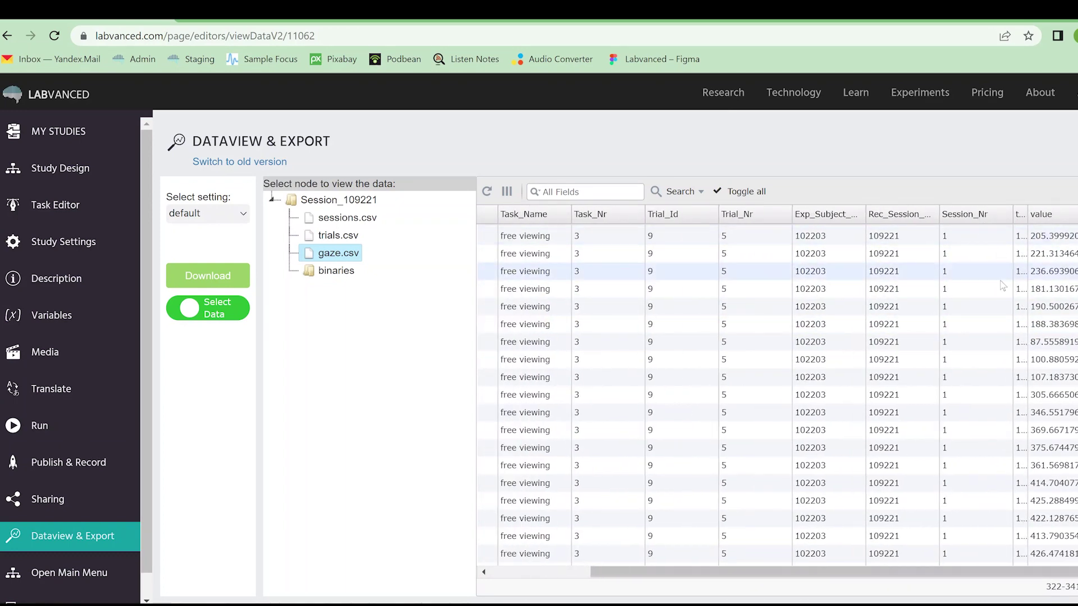
{"action": "scroll", "coordinate": [974, 334], "scroll_direction": "down", "scroll_amount": 20}
{"action": "scroll", "coordinate": [975, 334], "scroll_direction": "down", "scroll_amount": 20}
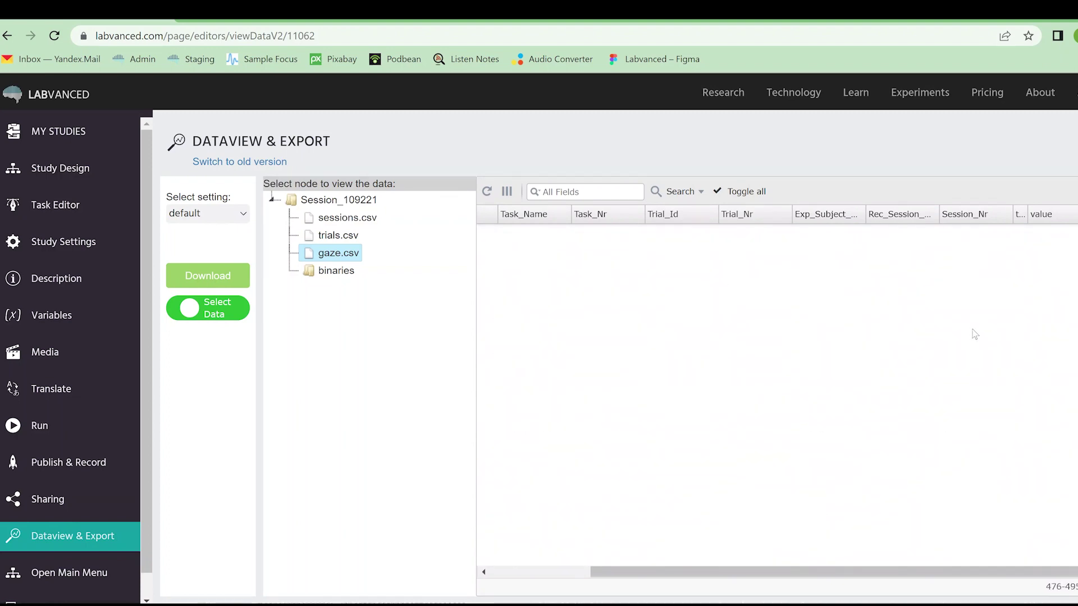
{"action": "scroll", "coordinate": [615, 316], "scroll_direction": "up", "scroll_amount": 20}
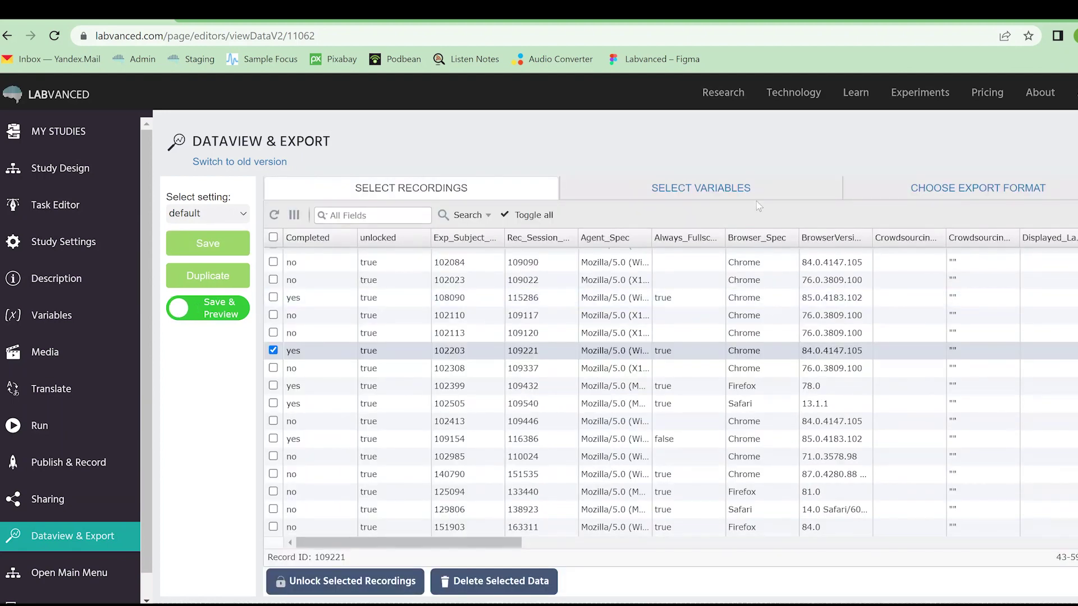
Review the 37 export variables, then reopen Session_109221's file list in the data preview
{"action": "left_click", "coordinate": [749, 195]}
{"action": "scroll", "coordinate": [480, 365], "scroll_direction": "down", "scroll_amount": 5}
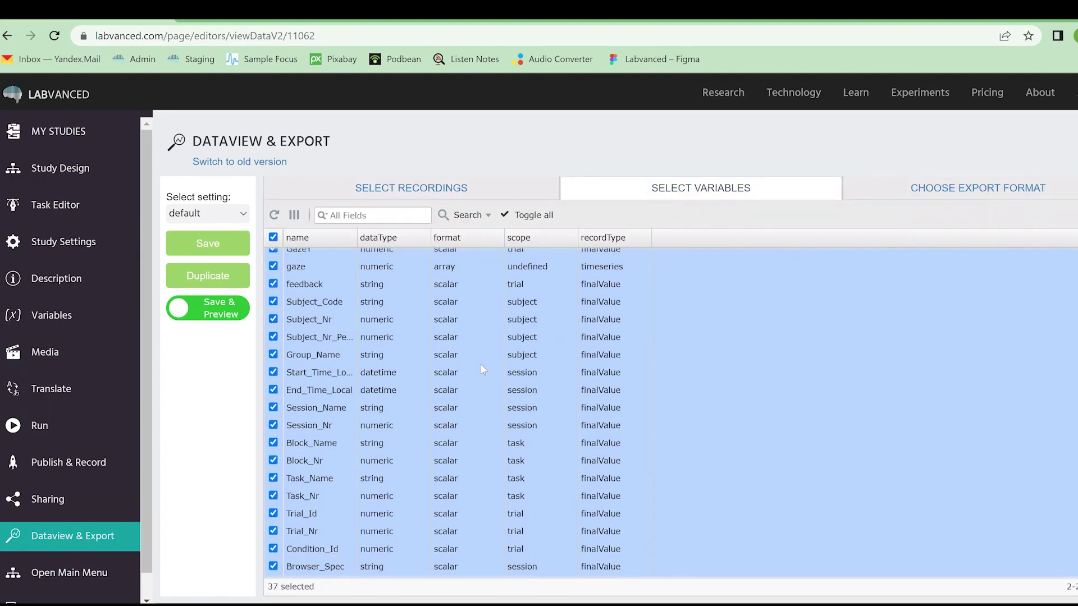
{"action": "scroll", "coordinate": [480, 366], "scroll_direction": "up", "scroll_amount": 5}
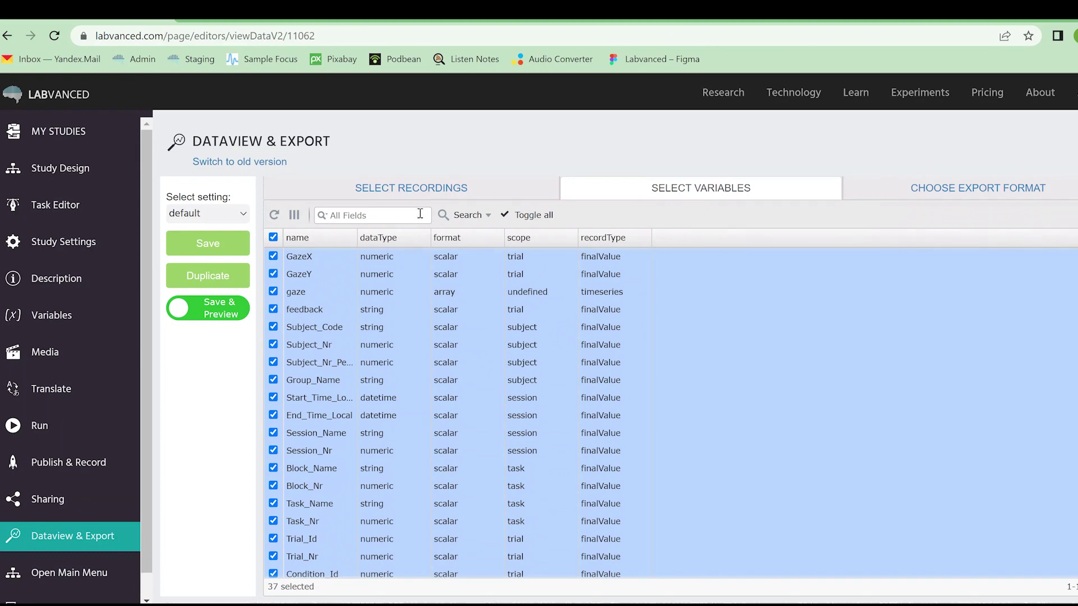
{"action": "left_click", "coordinate": [410, 188]}
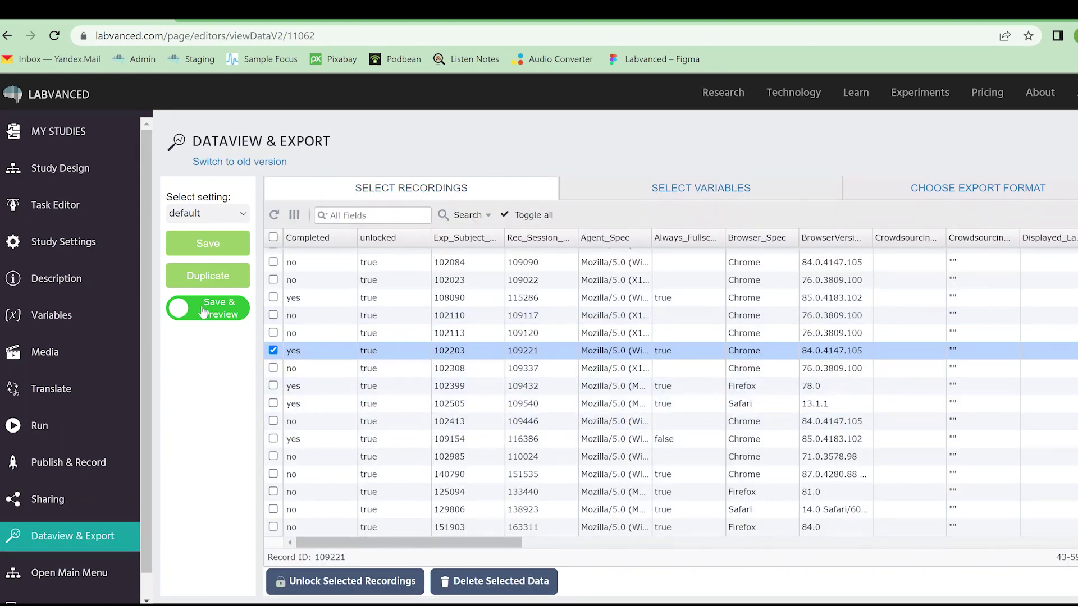
{"action": "left_click", "coordinate": [202, 312]}
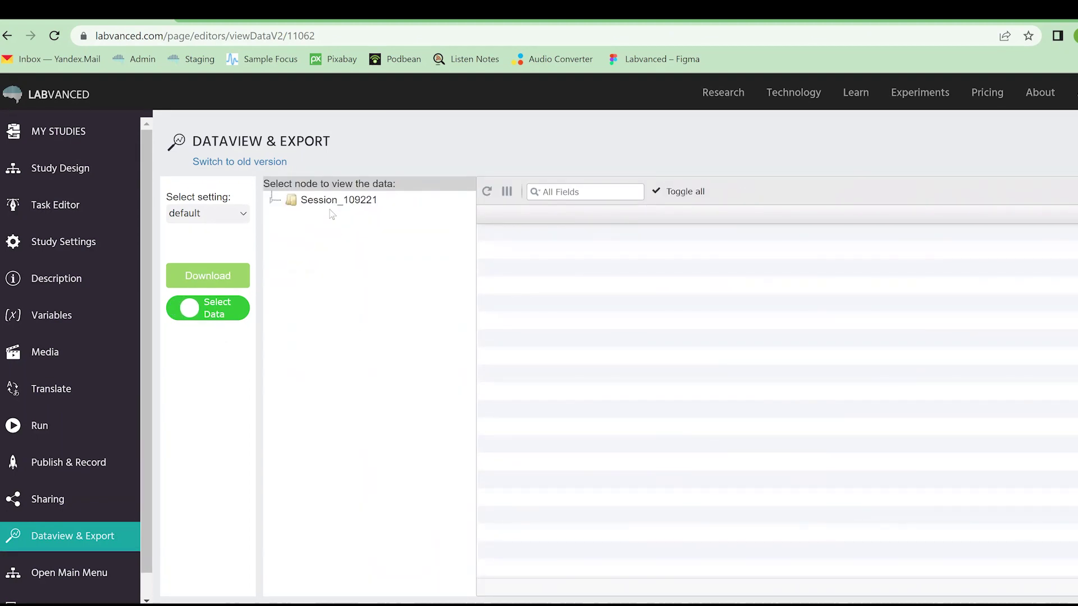
{"action": "left_click", "coordinate": [337, 200]}
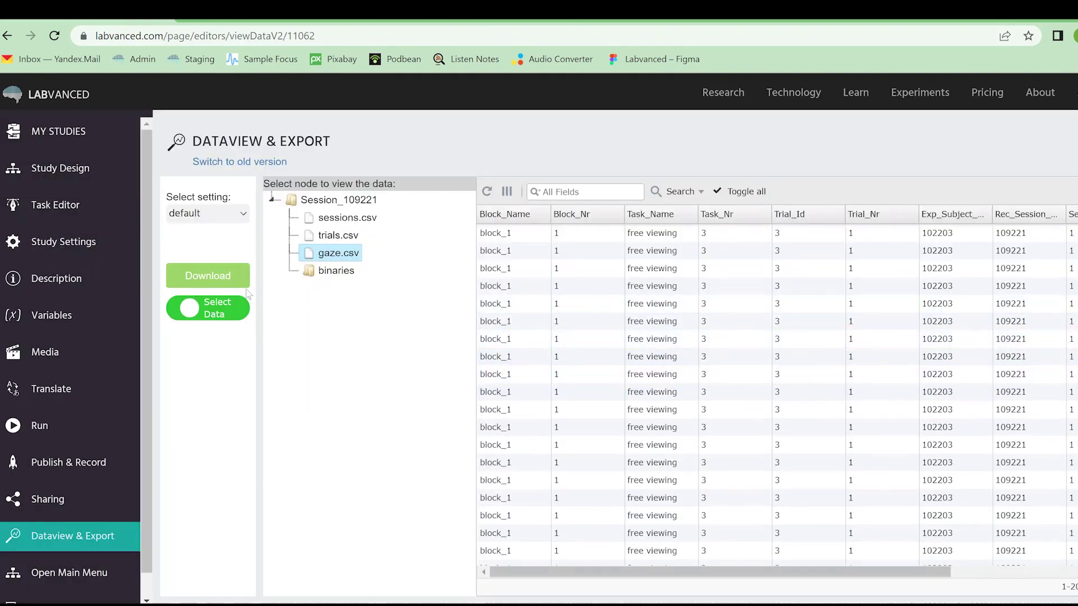
Download session 109221's data and scroll gaze.csv to show timestamp and value columns
{"action": "left_click", "coordinate": [211, 278]}
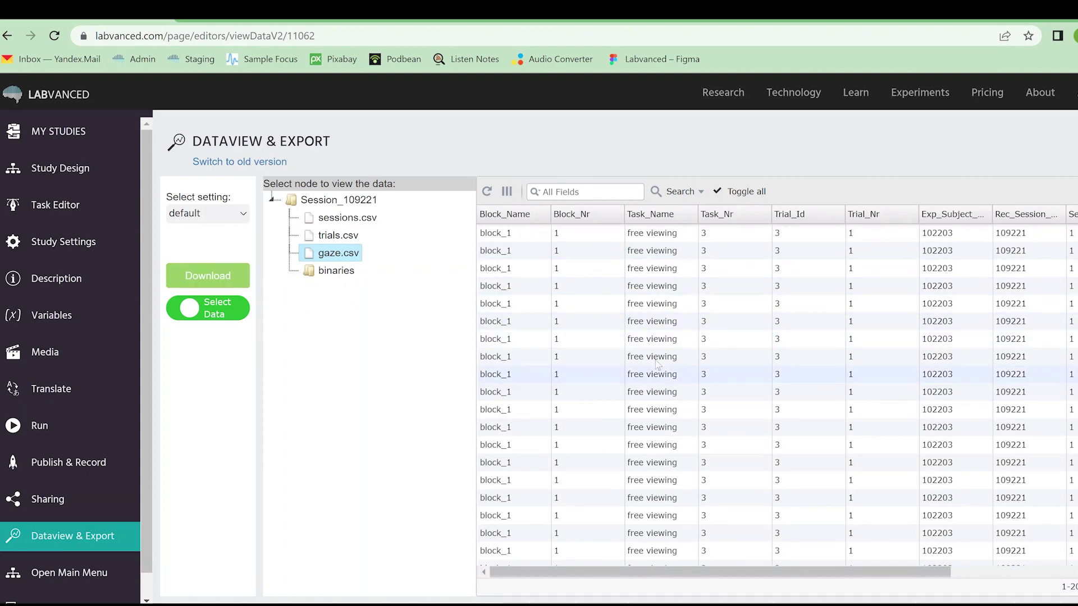
{"action": "scroll", "coordinate": [724, 389], "scroll_direction": "down", "scroll_amount": 3}
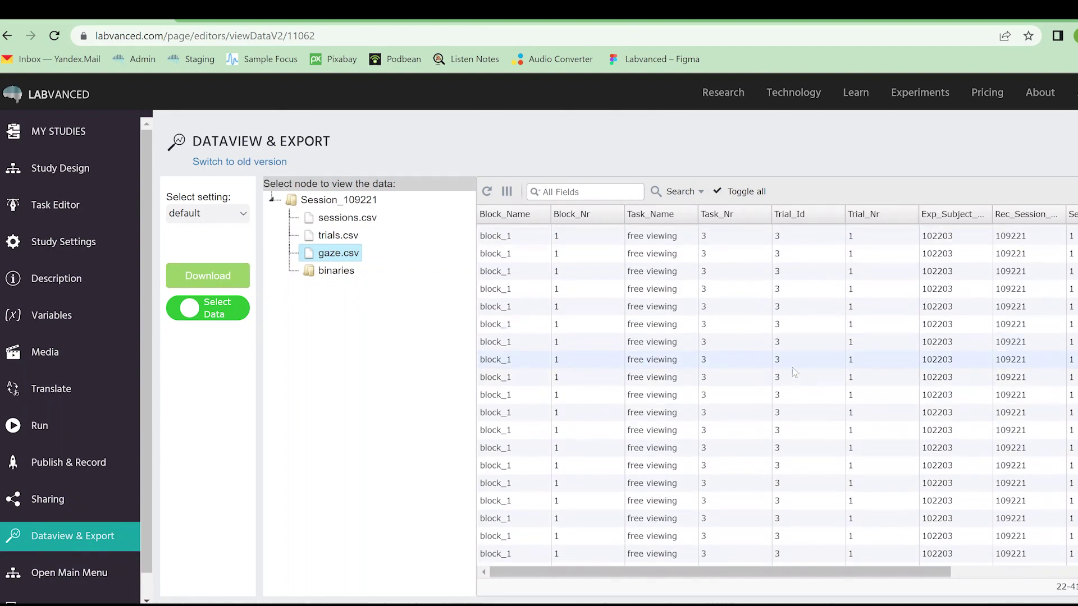
{"action": "scroll", "coordinate": [794, 372], "scroll_direction": "up", "scroll_amount": 3}
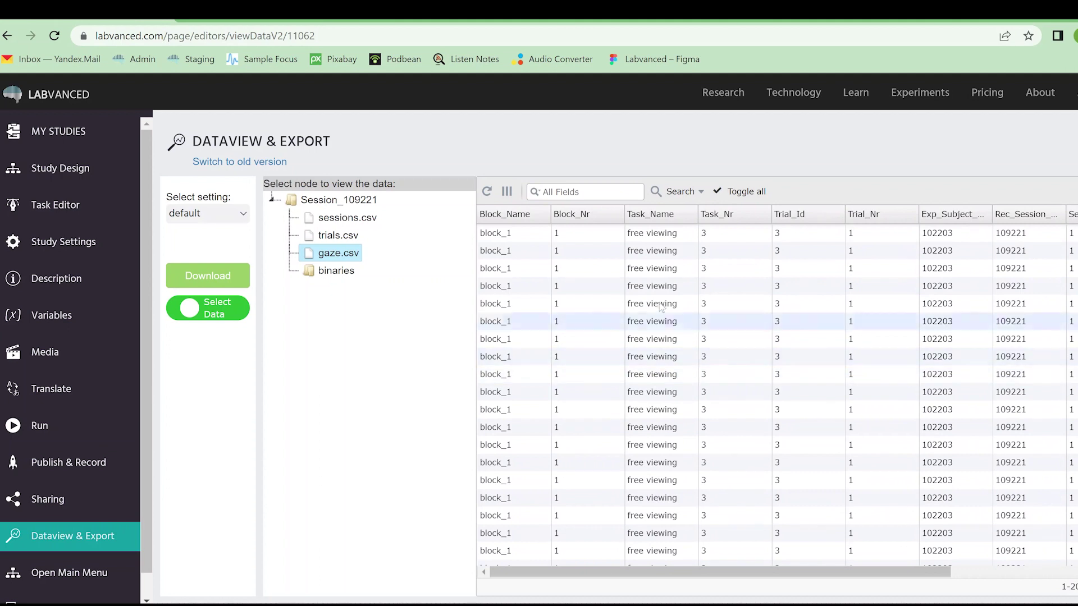
{"action": "left_click_drag", "start_coordinate": [762, 580], "coordinate": [984, 574]}
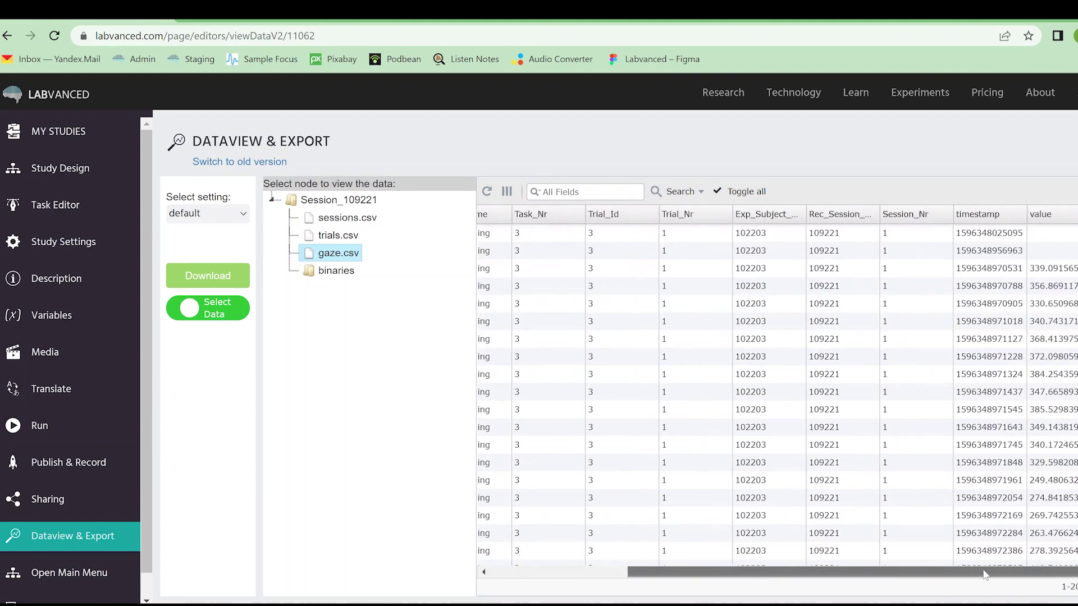